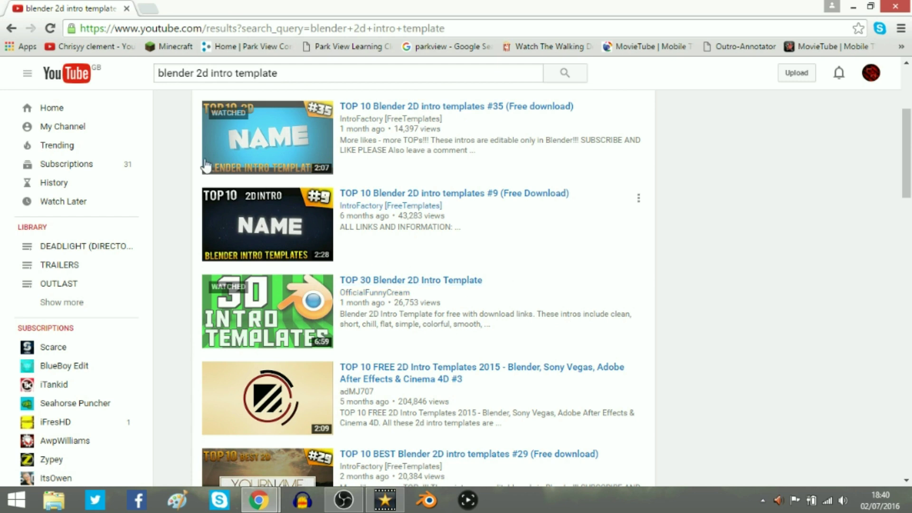
- Open the video "TOP 30 Blender 2D Intro Template" from the "blender 2d intro template" search results
{"action": "left_click_drag", "start_coordinate": [288, 77], "coordinate": [164, 93]}
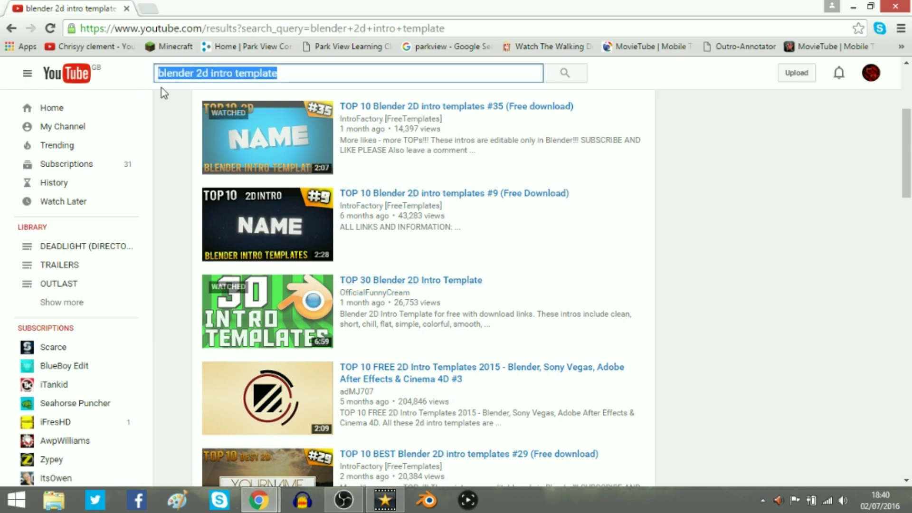
{"action": "left_click", "coordinate": [295, 76]}
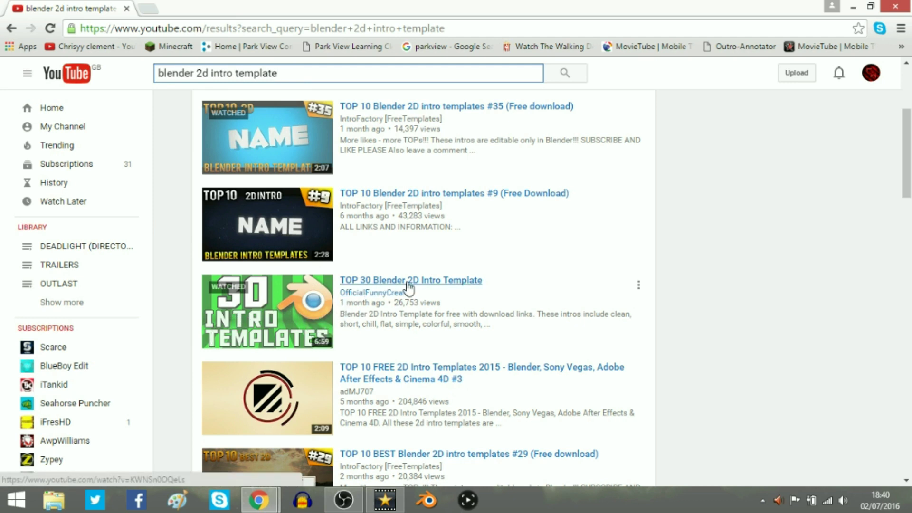
{"action": "left_click", "coordinate": [356, 298]}
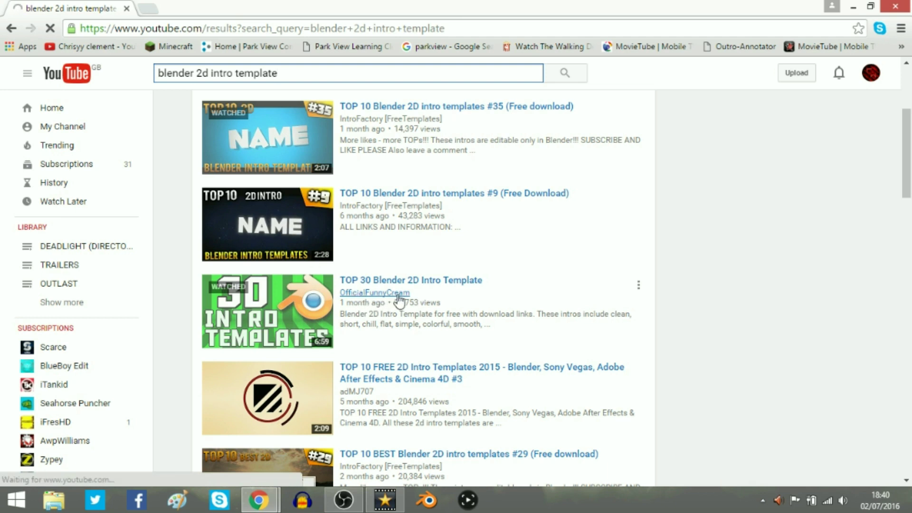
{"action": "mouse_move", "coordinate": [368, 299]}
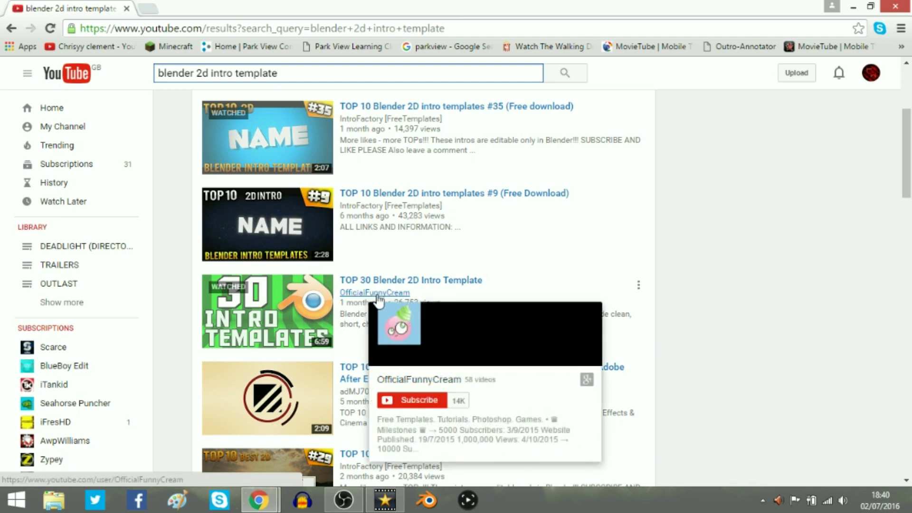
{"action": "left_click", "coordinate": [455, 280]}
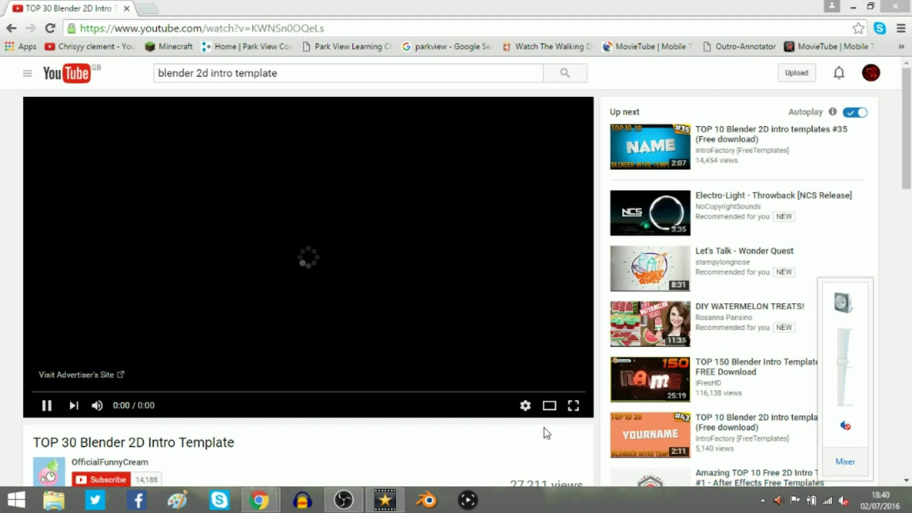
- Preview the intro templates in the video and pause on the orange YOURNAME intro at 2:08
{"action": "left_click", "coordinate": [545, 429]}
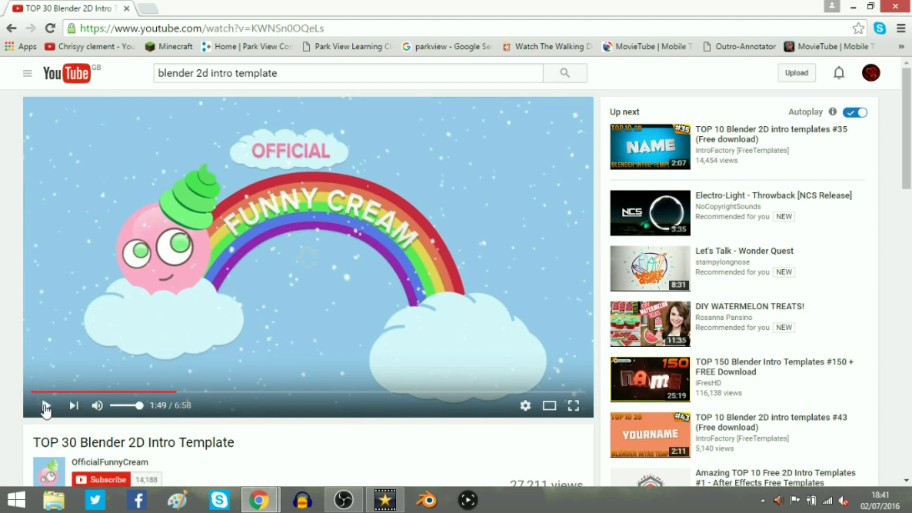
{"action": "left_click", "coordinate": [233, 299]}
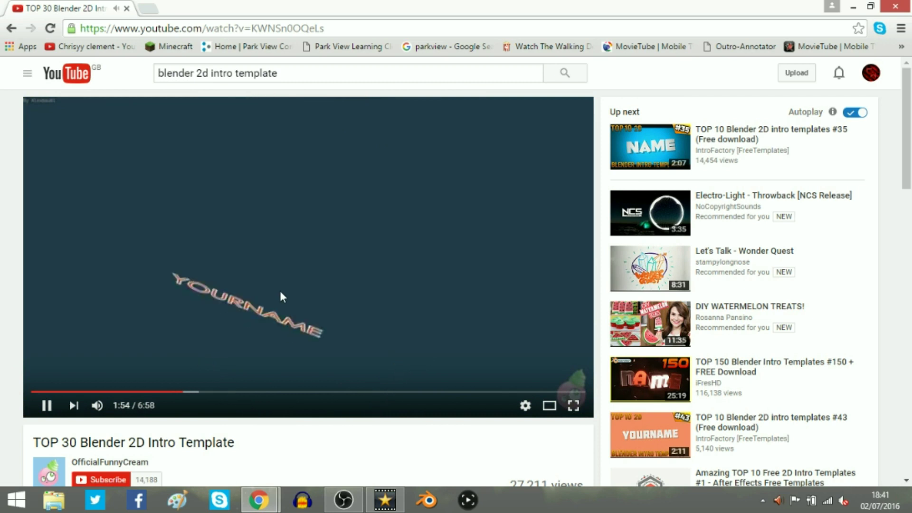
{"action": "left_click", "coordinate": [193, 391]}
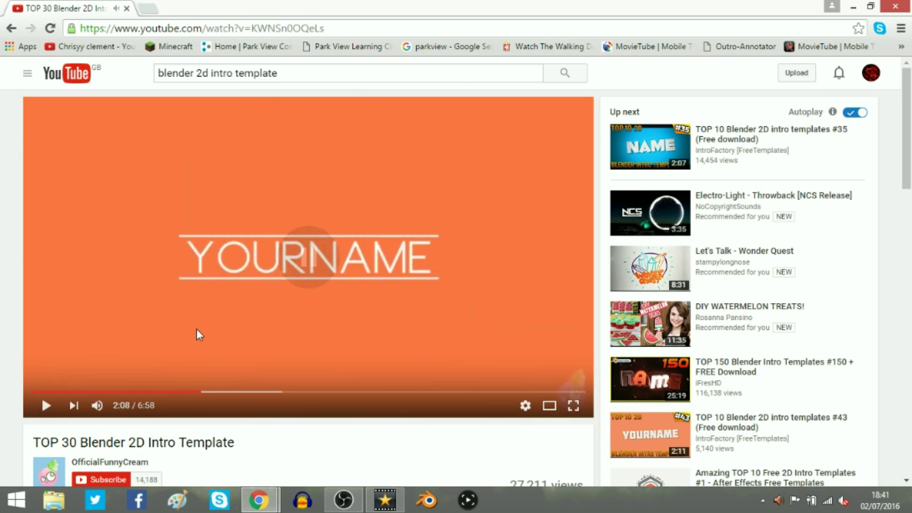
- Expand the video description and open the Dropbox download link for 2D Intro Template #55
{"action": "scroll", "coordinate": [204, 342], "scroll_direction": "down", "scroll_amount": 8}
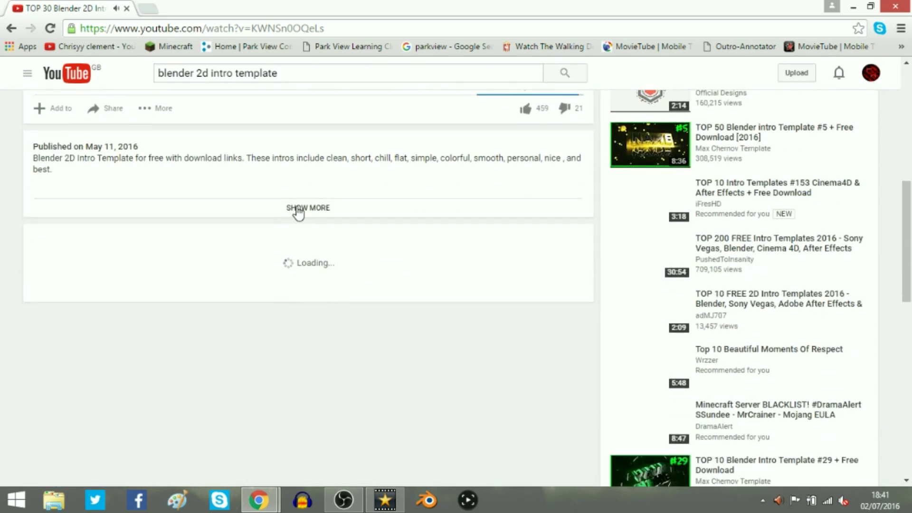
{"action": "left_click", "coordinate": [298, 212]}
{"action": "scroll", "coordinate": [151, 301], "scroll_direction": "down", "scroll_amount": 3}
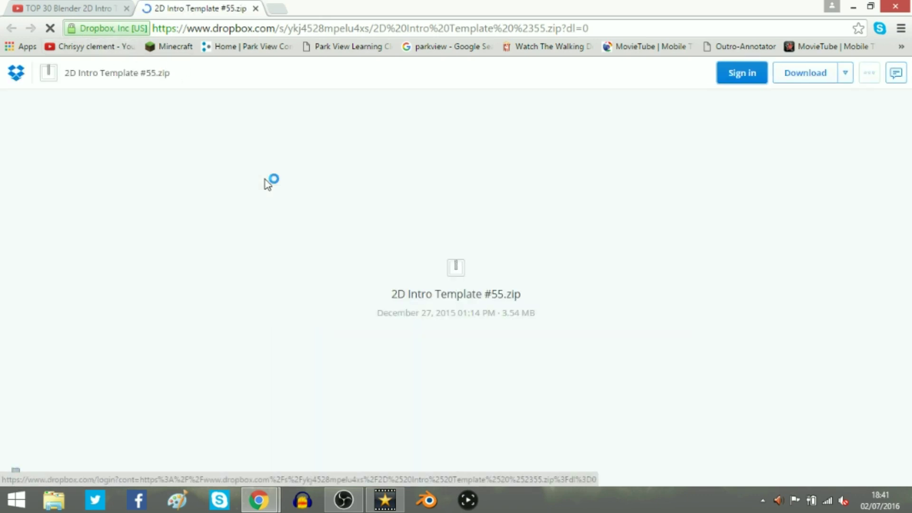
- Download 2D Intro Template #55.zip directly from Dropbox without creating an account
{"action": "left_click", "coordinate": [845, 80]}
{"action": "left_click", "coordinate": [800, 106]}
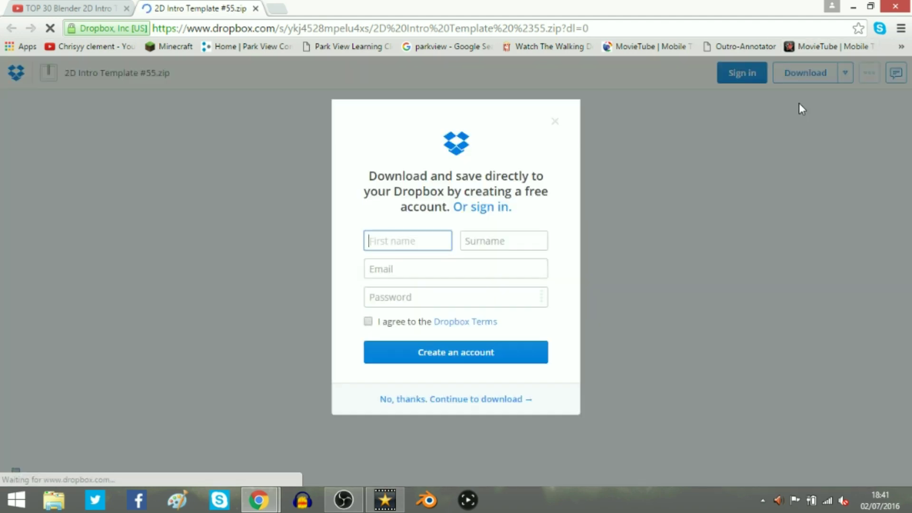
{"action": "left_click", "coordinate": [464, 399]}
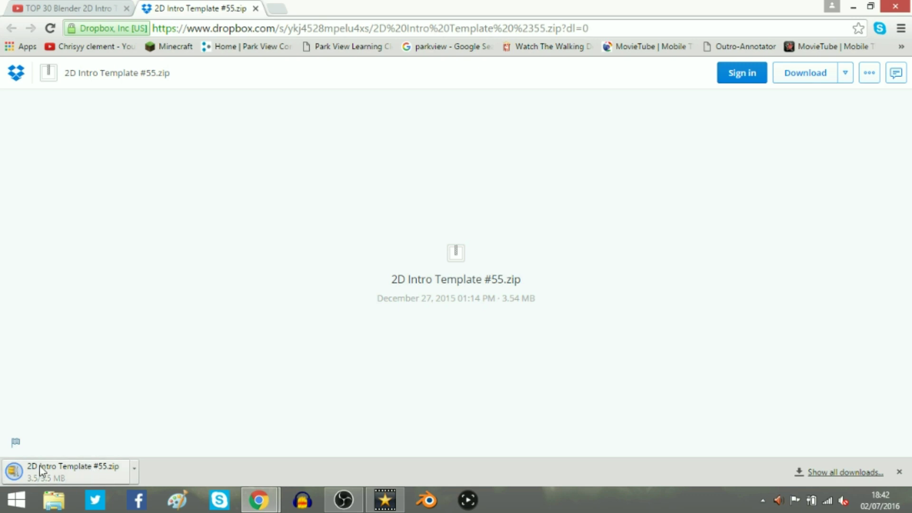
- Switch to File Explorer, maximize its window and open the Downloads folder
{"action": "left_click", "coordinate": [136, 472]}
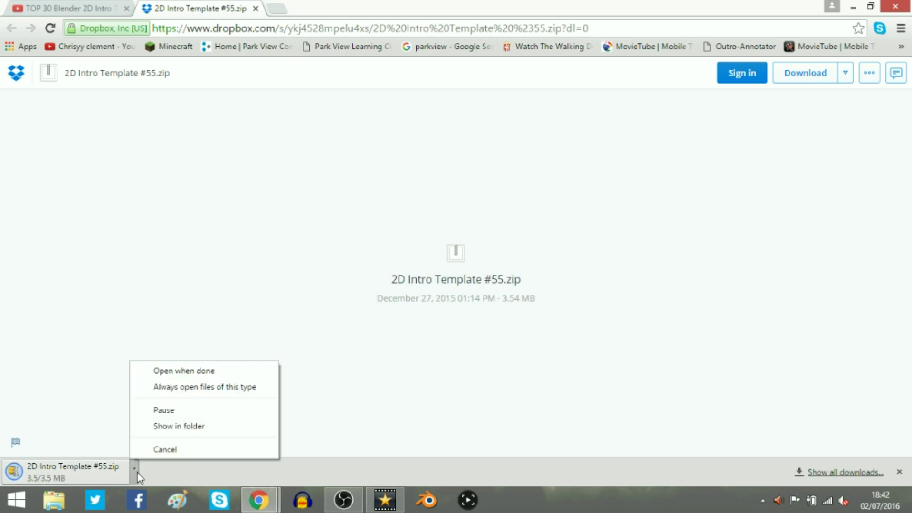
{"action": "left_click", "coordinate": [90, 399]}
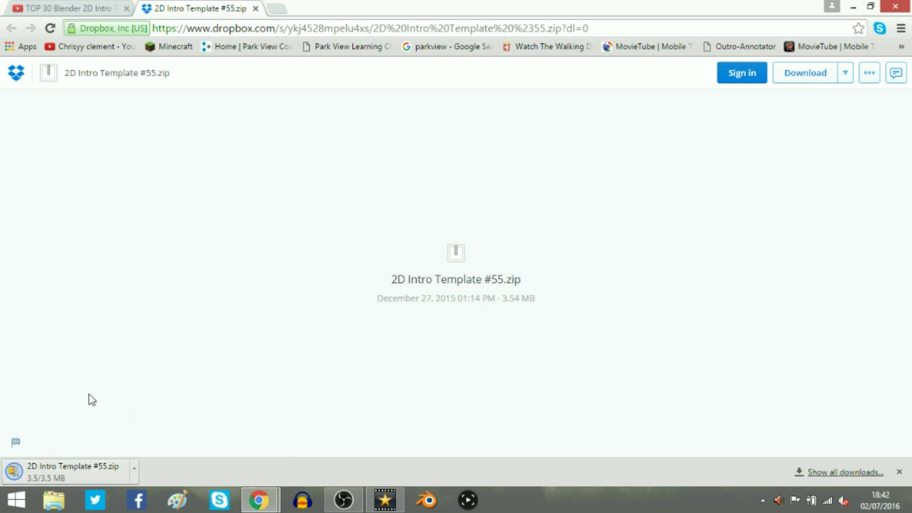
{"action": "left_click", "coordinate": [64, 506]}
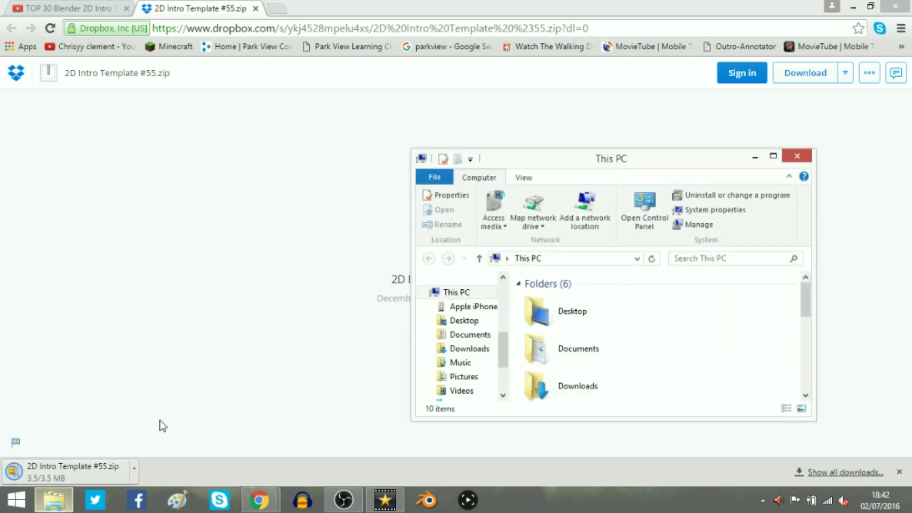
{"action": "left_click", "coordinate": [774, 159]}
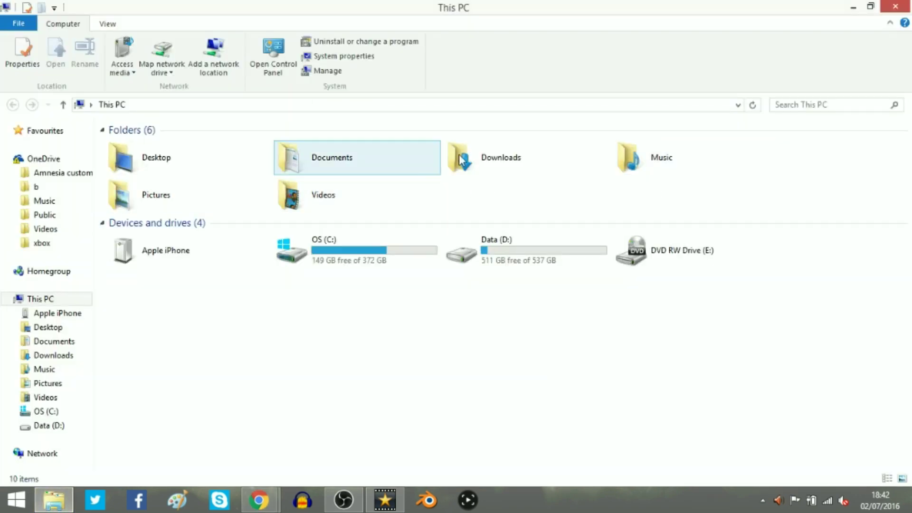
{"action": "double_click", "coordinate": [480, 167]}
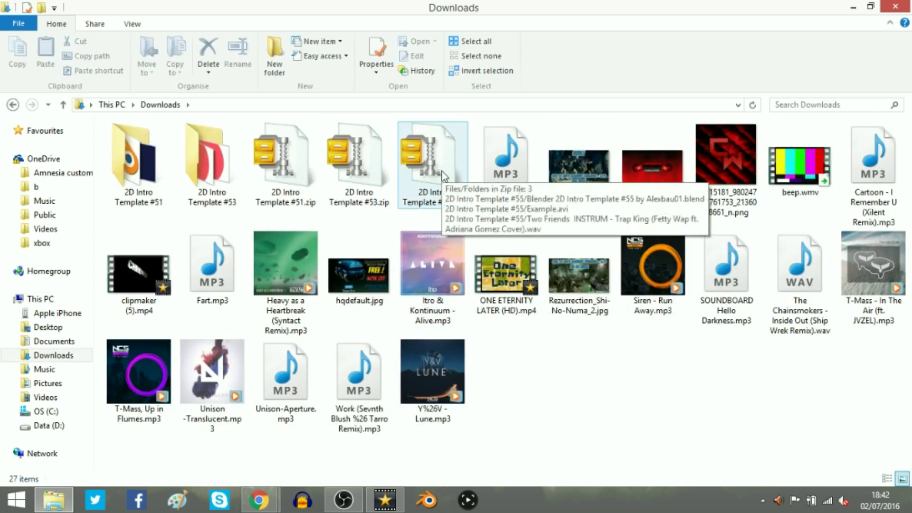
- Extract 2D Intro Template #55.zip in the Downloads folder with Express Zip and open the extracted folder
{"action": "right_click", "coordinate": [443, 177]}
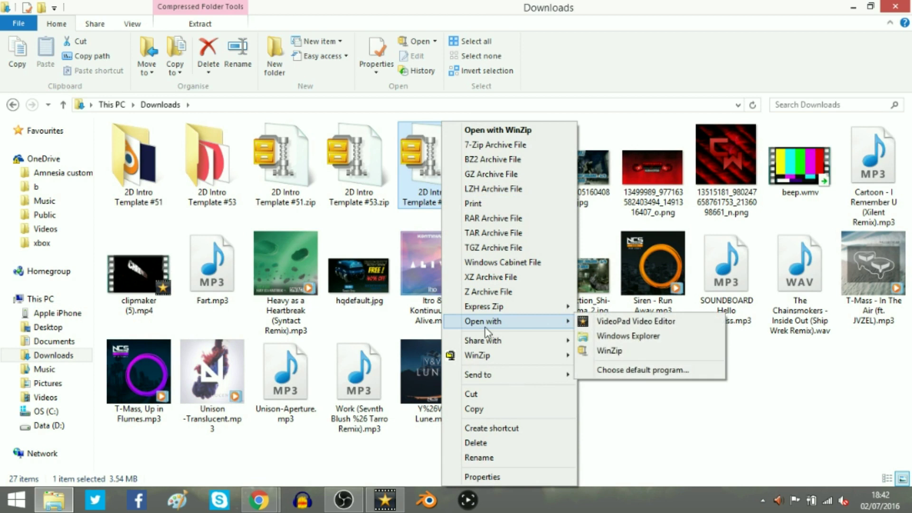
{"action": "mouse_move", "coordinate": [485, 312]}
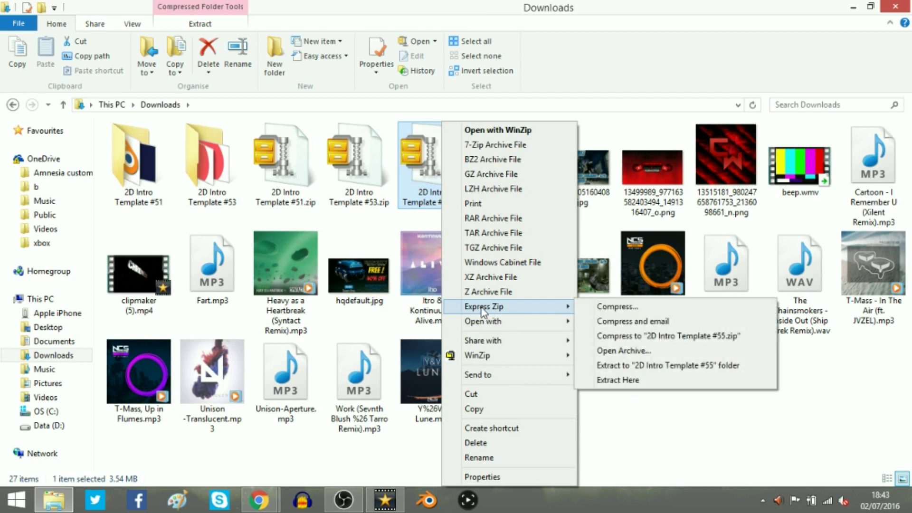
{"action": "left_click", "coordinate": [618, 380]}
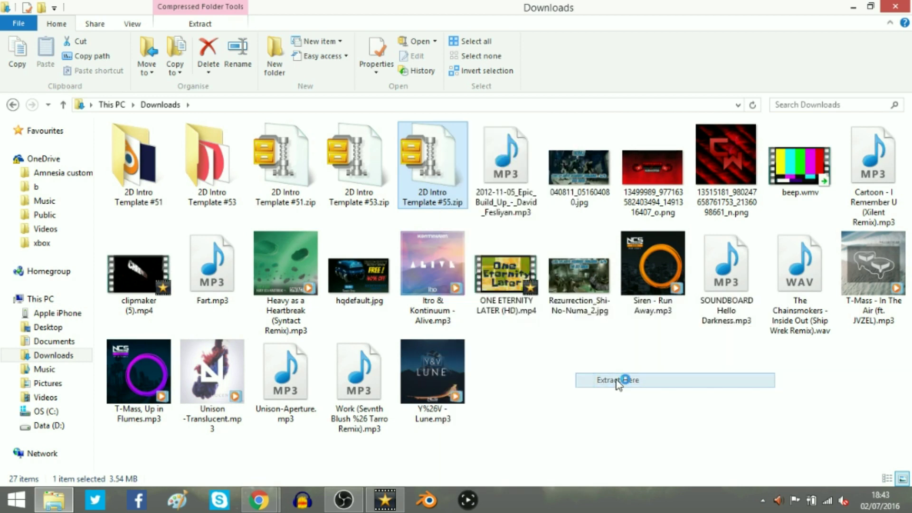
{"action": "left_click", "coordinate": [382, 307]}
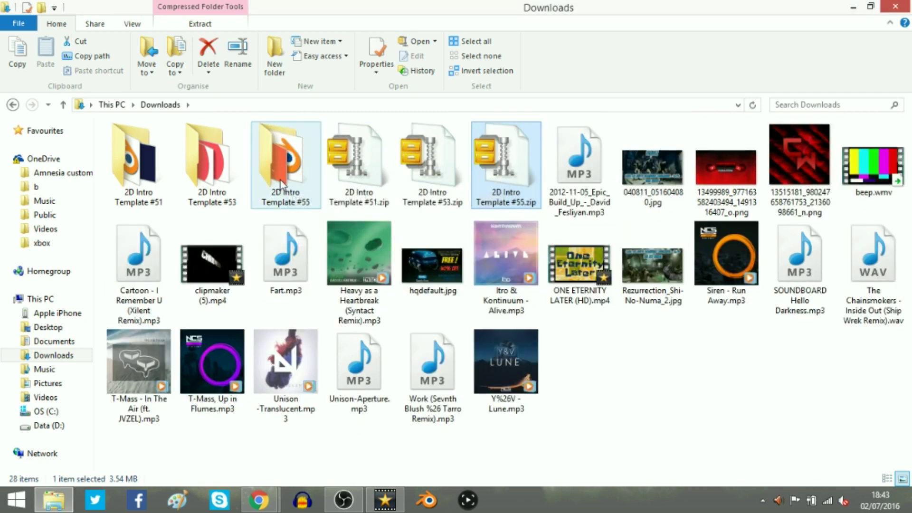
{"action": "double_click", "coordinate": [295, 200]}
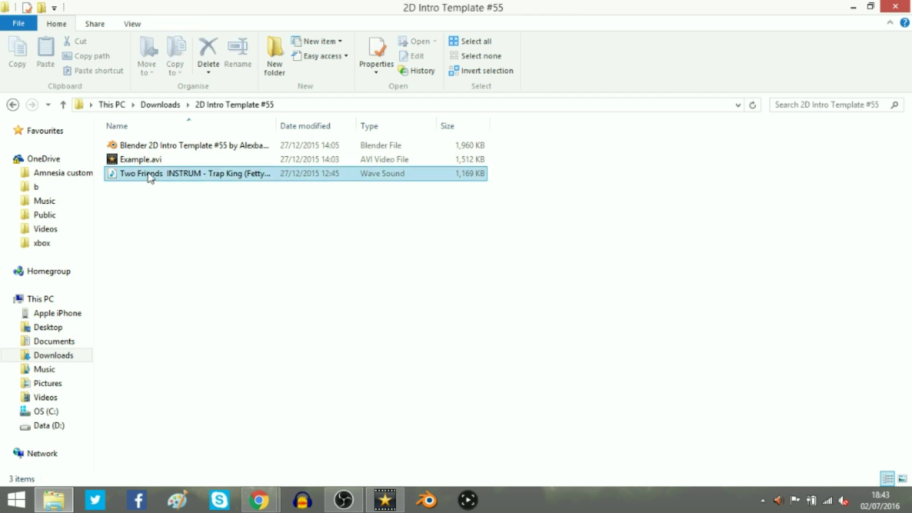
- Launch Blender, dismiss the splash screen and bring up the file browser for opening a Blender file
{"action": "left_click", "coordinate": [428, 494]}
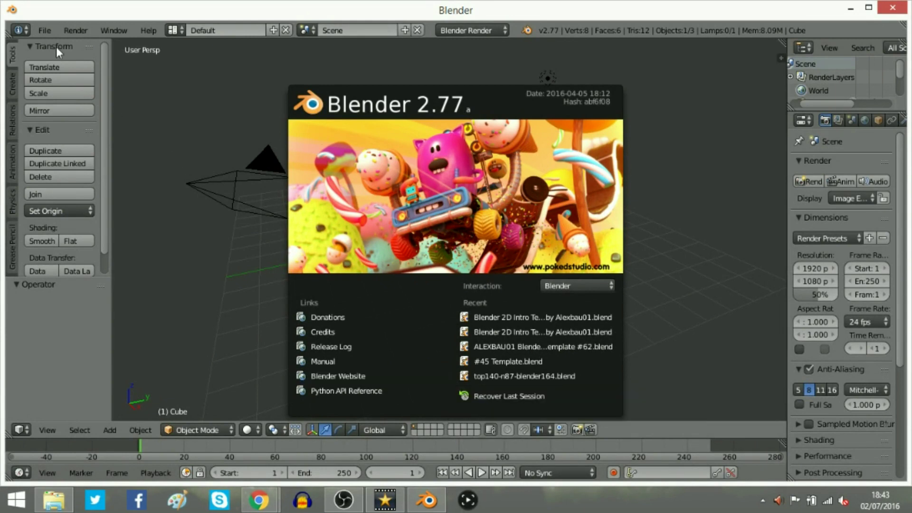
{"action": "left_click", "coordinate": [39, 33]}
{"action": "left_click", "coordinate": [41, 31]}
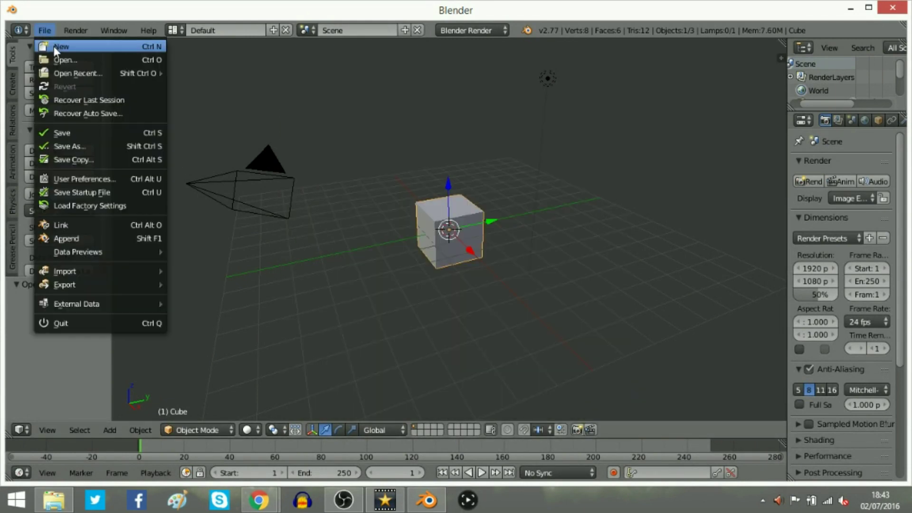
{"action": "left_click", "coordinate": [57, 61]}
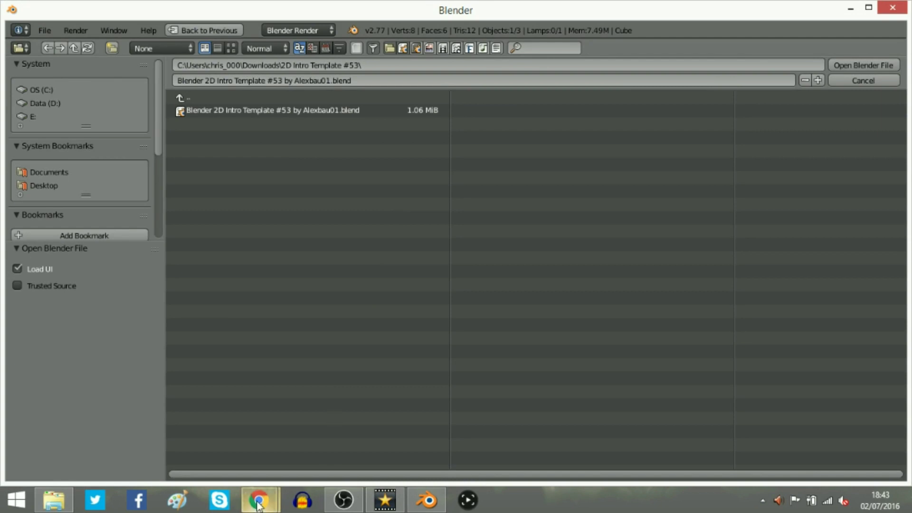
- Transfer "Blender 2D Intro Template #55 by Alexbau01.blend" from its File Explorer folder into Blender's file browser and open it
{"action": "left_click", "coordinate": [63, 496]}
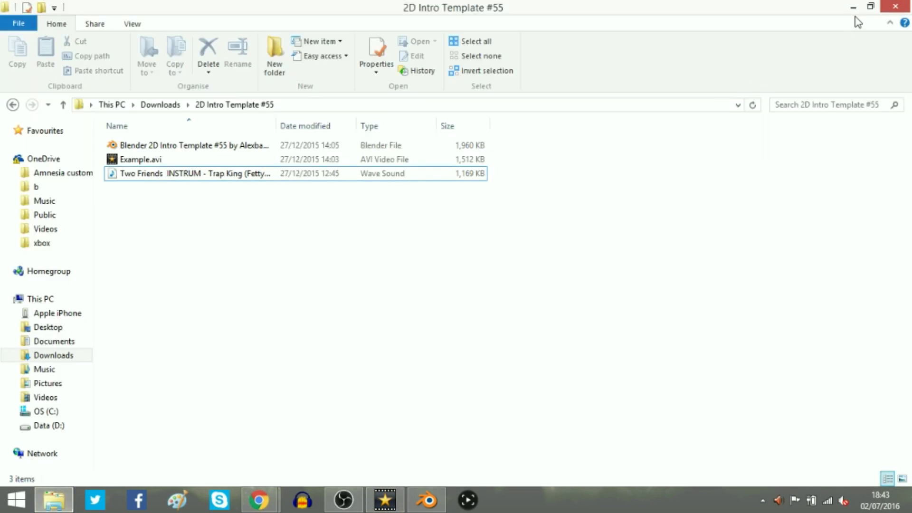
{"action": "left_click", "coordinate": [870, 7]}
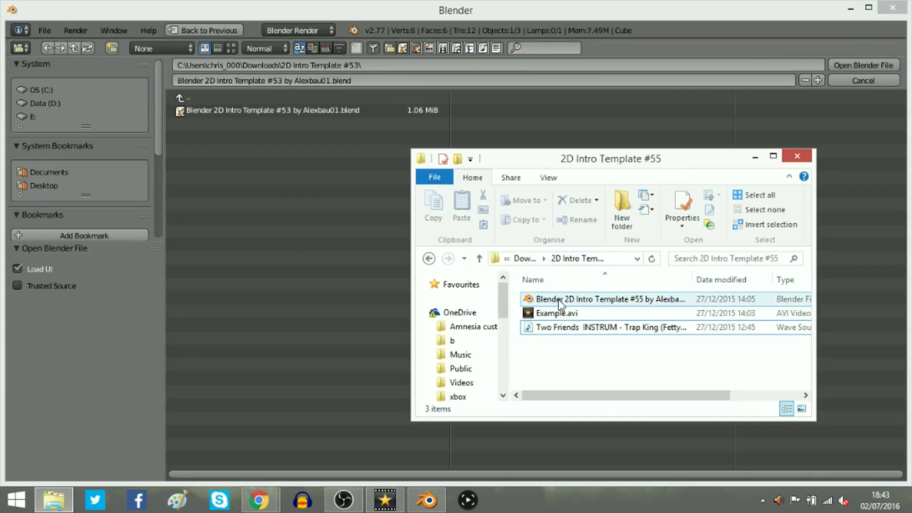
{"action": "left_click", "coordinate": [429, 259]}
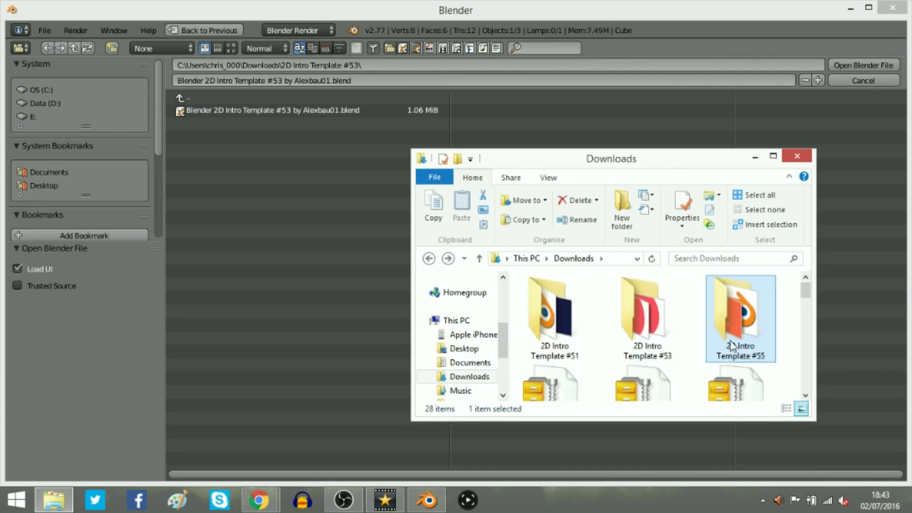
{"action": "double_click", "coordinate": [731, 315]}
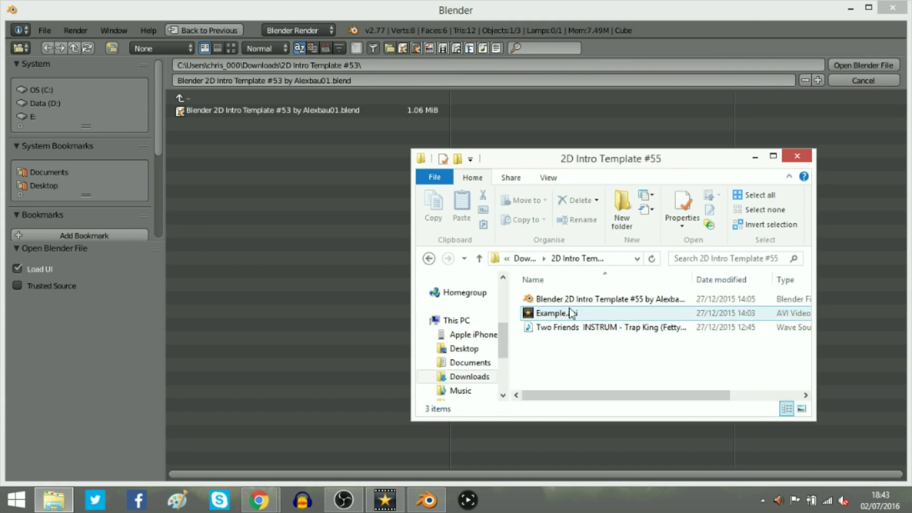
{"action": "left_click_drag", "start_coordinate": [579, 303], "coordinate": [303, 161]}
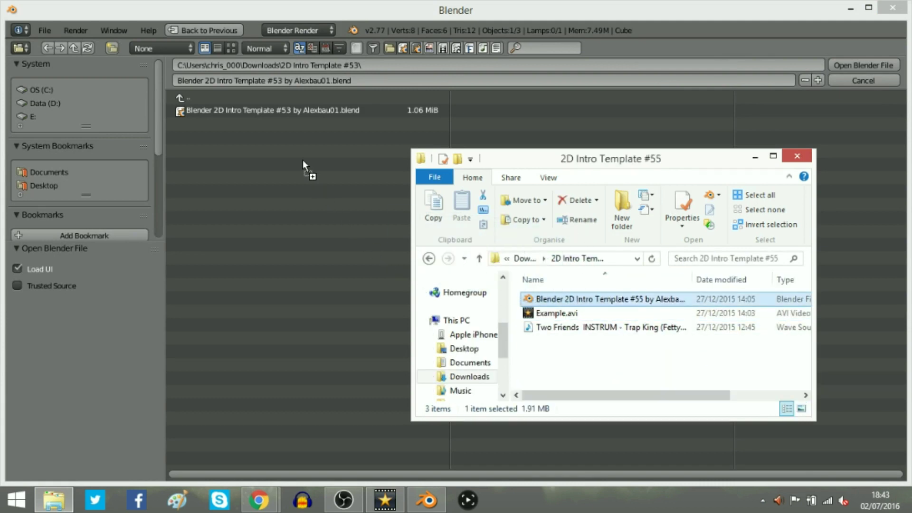
{"action": "double_click", "coordinate": [281, 111]}
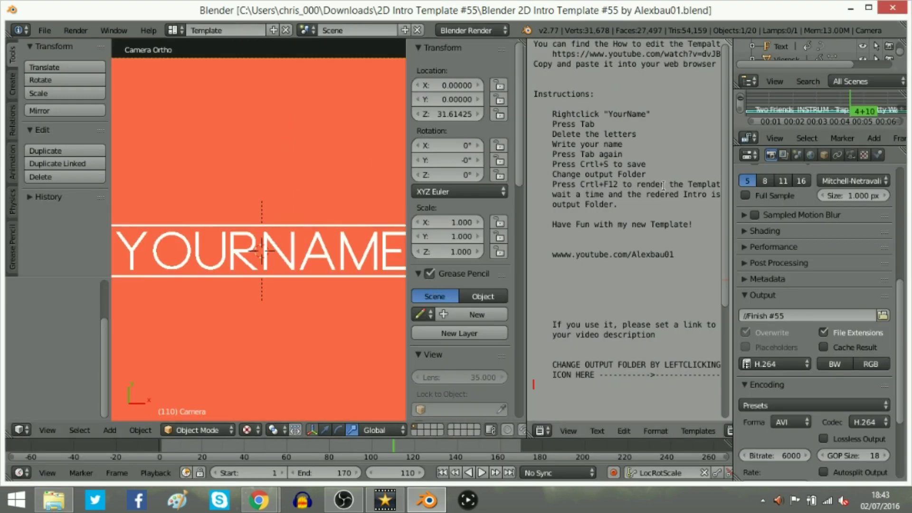
- Widen the 3D view over the instructions text area and make the timeline area taller
{"action": "left_click_drag", "start_coordinate": [526, 237], "coordinate": [712, 238]}
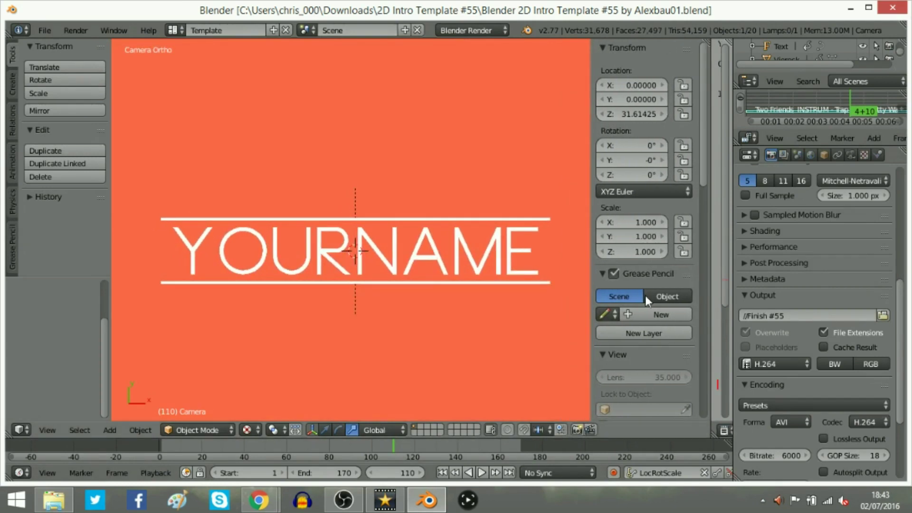
{"action": "left_click", "coordinate": [376, 438]}
{"action": "left_click_drag", "start_coordinate": [389, 438], "coordinate": [392, 337]}
- Play the intro animation from near its beginning and stop it at frame 104 with the full YOURNAME title showing
{"action": "left_click", "coordinate": [169, 389]}
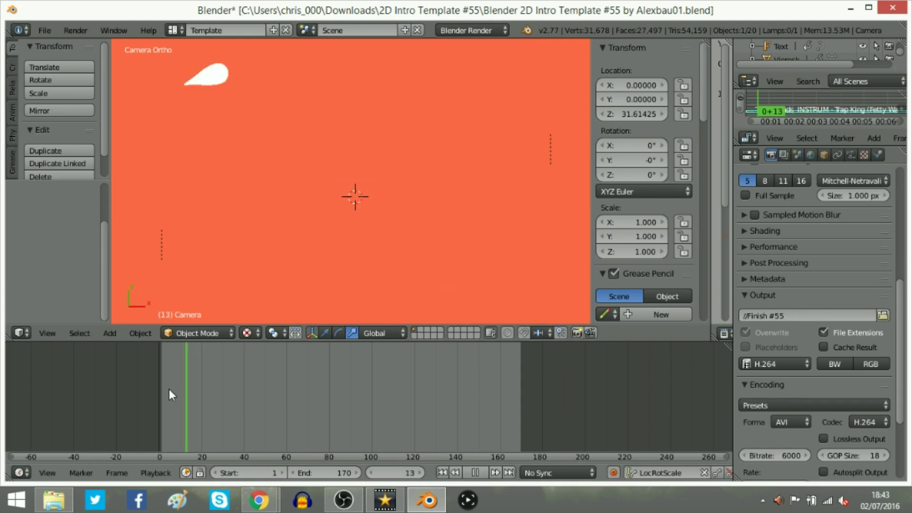
{"action": "key", "text": "alt+a"}
{"action": "left_click_drag", "start_coordinate": [250, 384], "coordinate": [375, 374]}
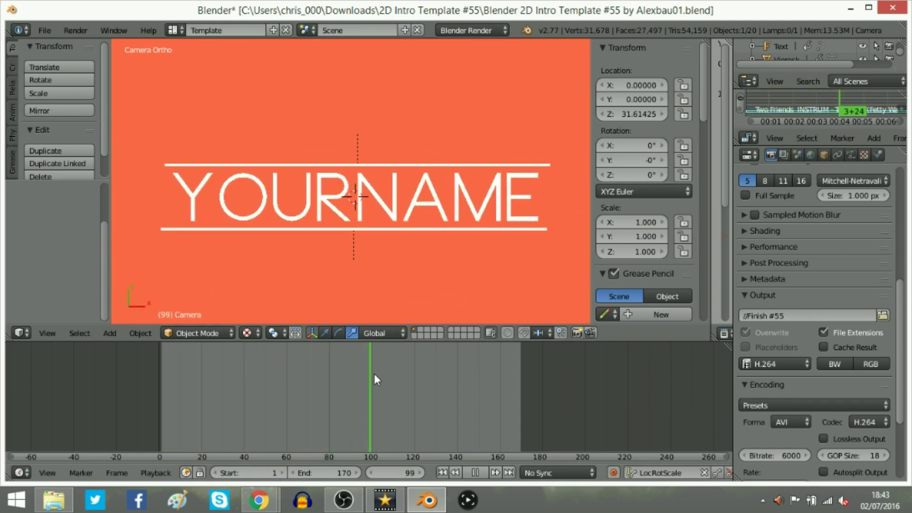
{"action": "key", "text": "alt+a"}
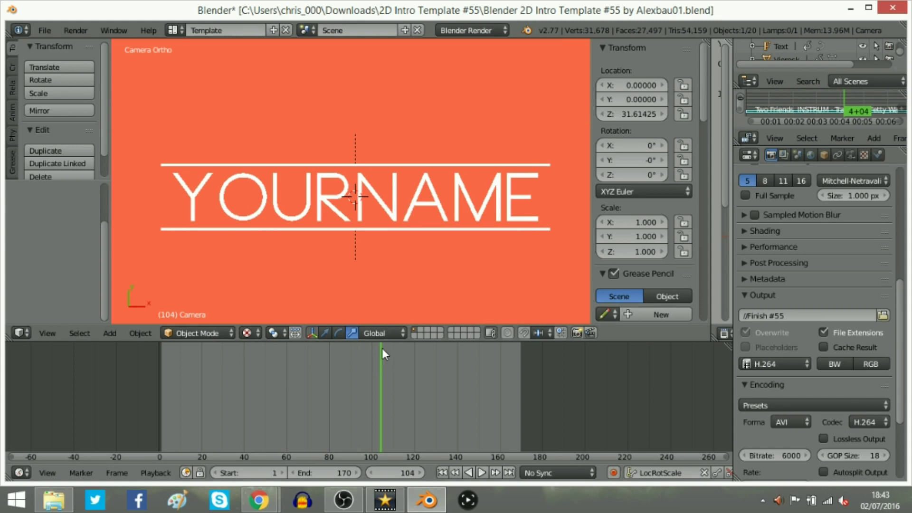
- Replace the YOURNAME title text with "CHRIDWEEN" and return to Object Mode
{"action": "right_click", "coordinate": [418, 195]}
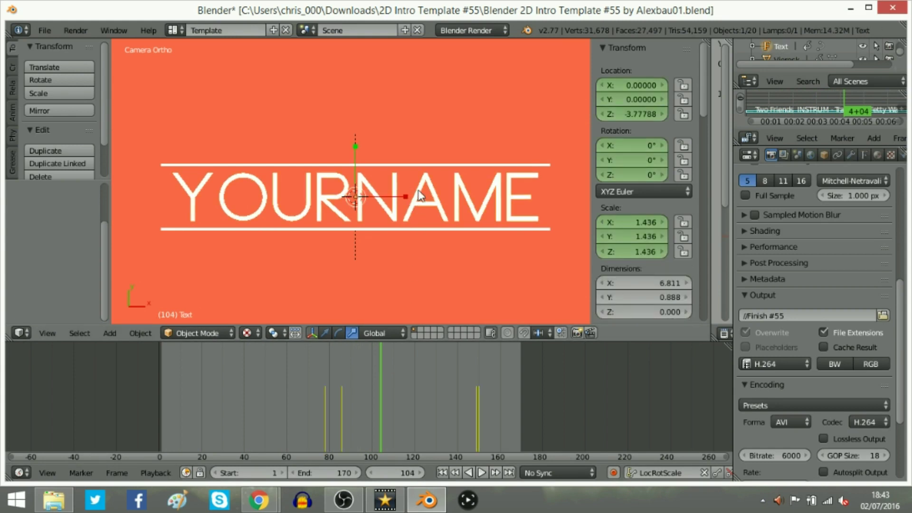
{"action": "key", "text": "Tab"}
{"action": "key", "text": "BackSpace"}
{"action": "key", "text": "BackSpace"}
{"action": "key", "text": "BackSpace"}
{"action": "key", "text": "BackSpace"}
{"action": "key", "text": "BackSpace"}
{"action": "key", "text": "BackSpace"}
{"action": "key", "text": "BackSpace"}
{"action": "key", "text": "BackSpace"}
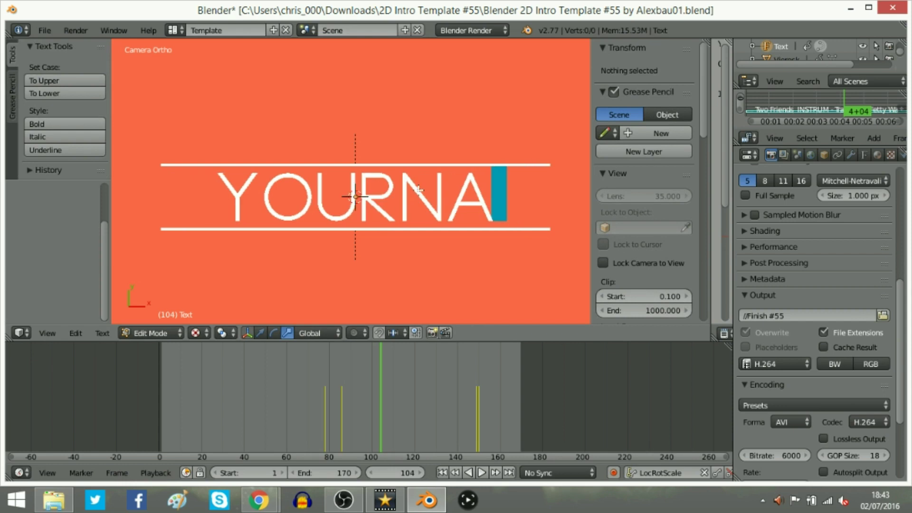
{"action": "type", "text": "OH"}
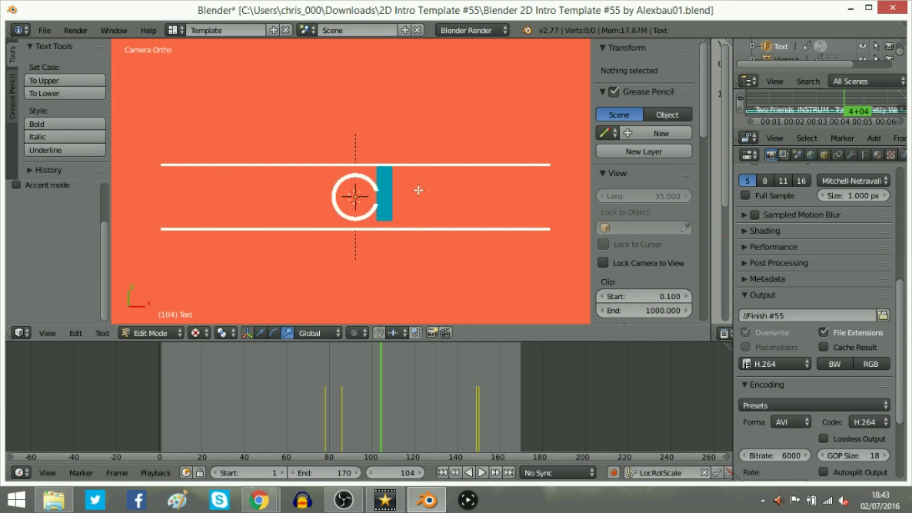
{"action": "type", "text": "RIDWEEN"}
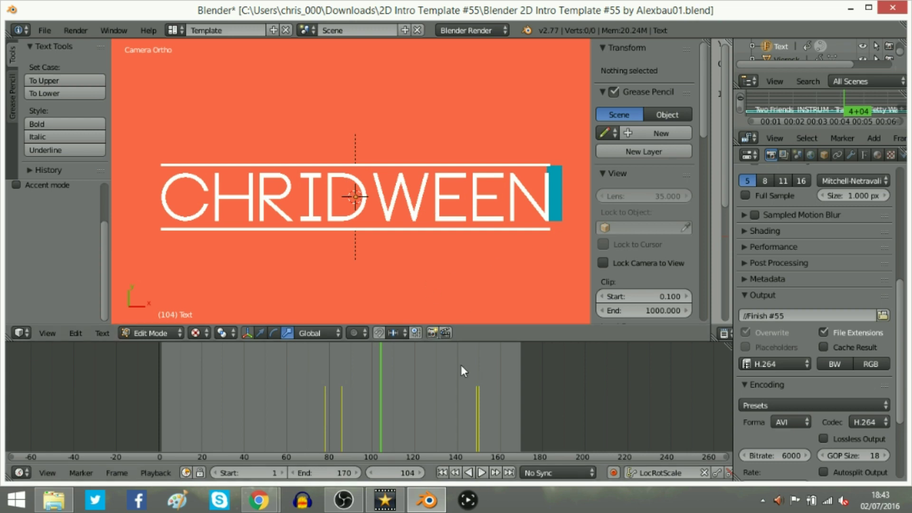
{"action": "key", "text": "Tab"}
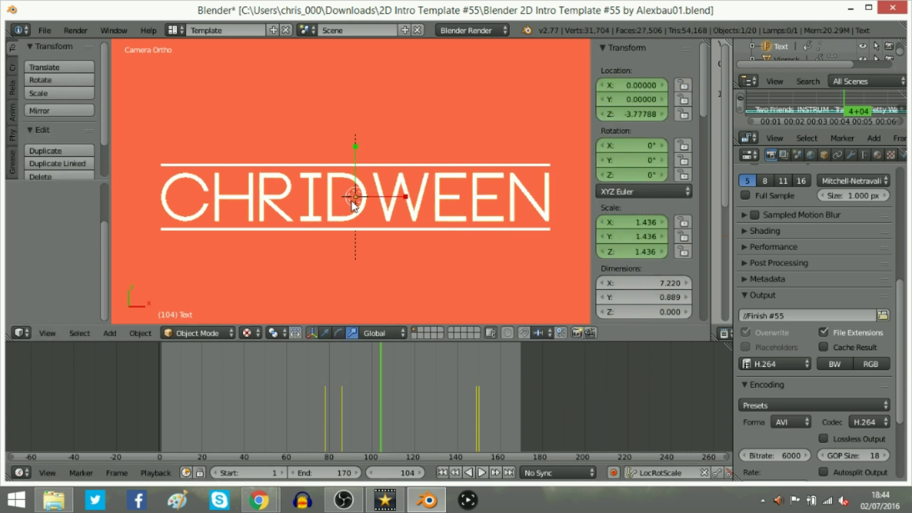
- Rewind the timeline to frame 0, play the intro with the new title, and stop playback at frame 134
{"action": "left_click_drag", "start_coordinate": [370, 349], "coordinate": [317, 387]}
{"action": "key", "text": "alt+a"}
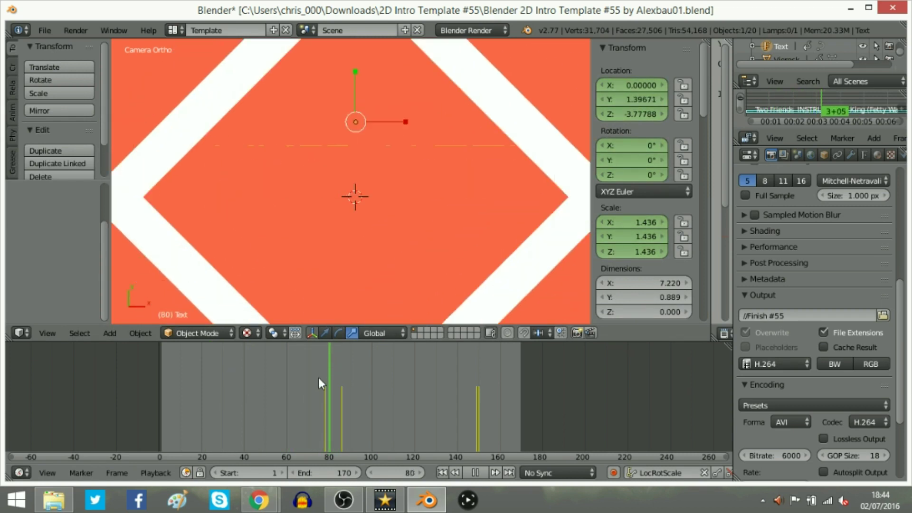
{"action": "key", "text": "Escape"}
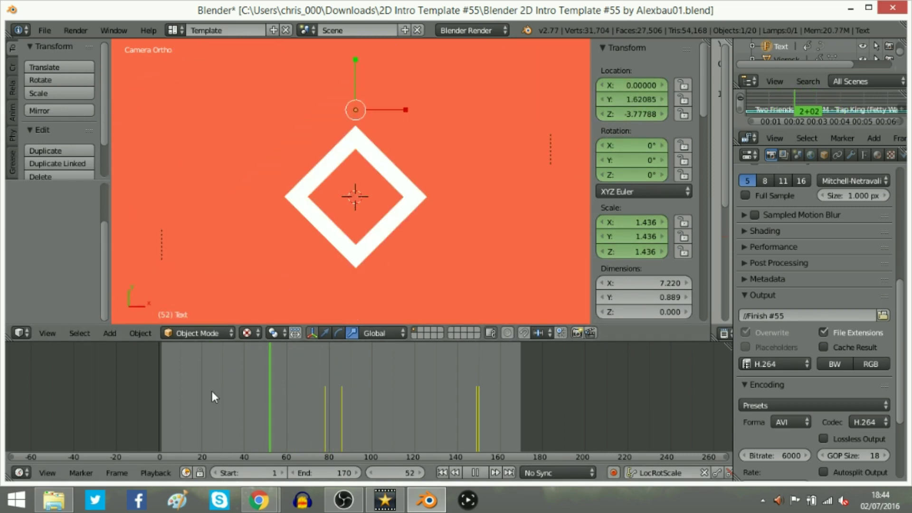
{"action": "left_click", "coordinate": [130, 407]}
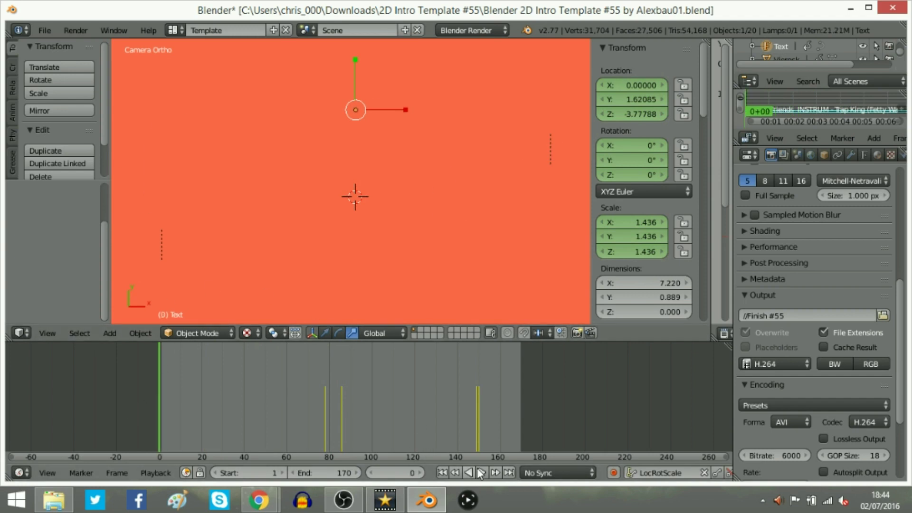
{"action": "left_click", "coordinate": [481, 473]}
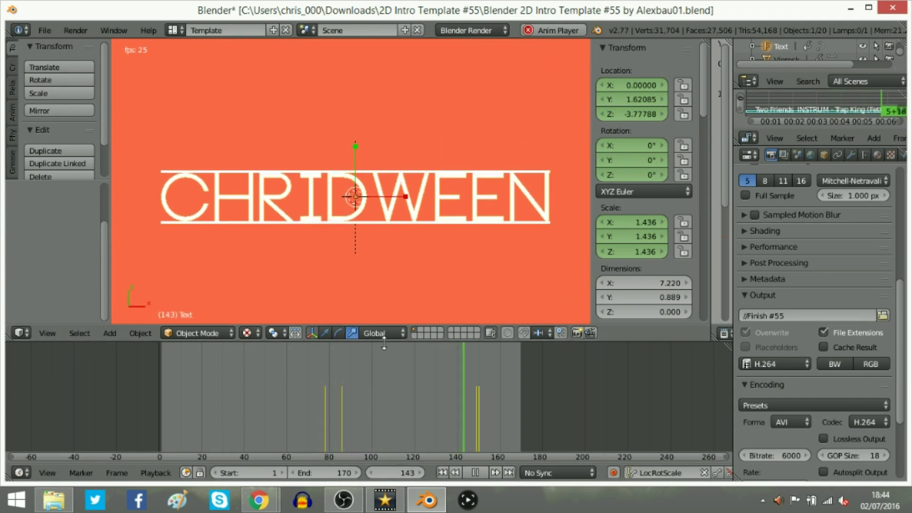
{"action": "left_click_drag", "start_coordinate": [385, 364], "coordinate": [444, 428]}
{"action": "key", "text": "alt+a"}
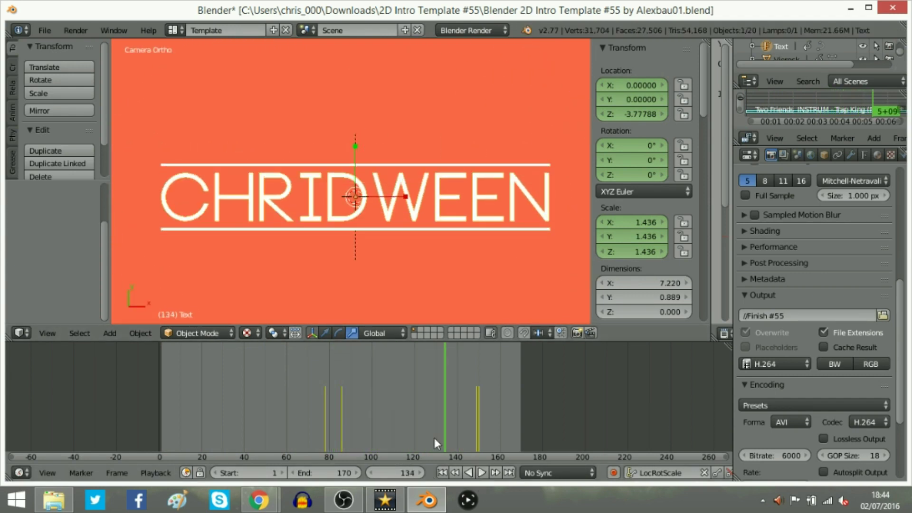
- Make the 3D view taller over the timeline, replay the intro from frame 0 and stop it at frame 142
{"action": "left_click_drag", "start_coordinate": [432, 342], "coordinate": [160, 445]}
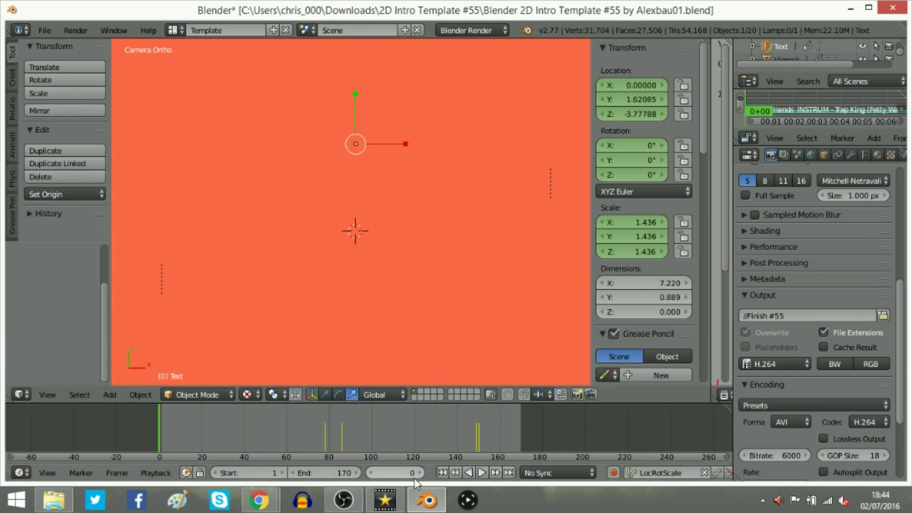
{"action": "left_click", "coordinate": [482, 473]}
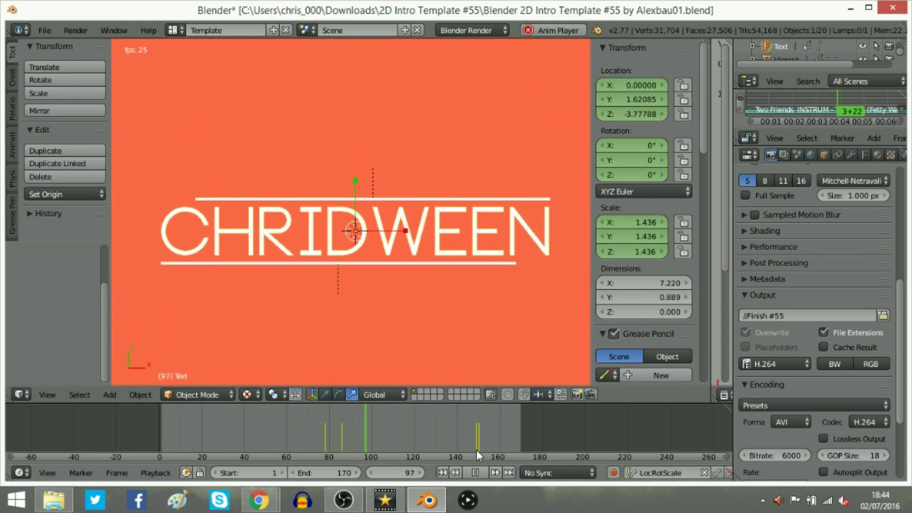
{"action": "key", "text": "alt+a"}
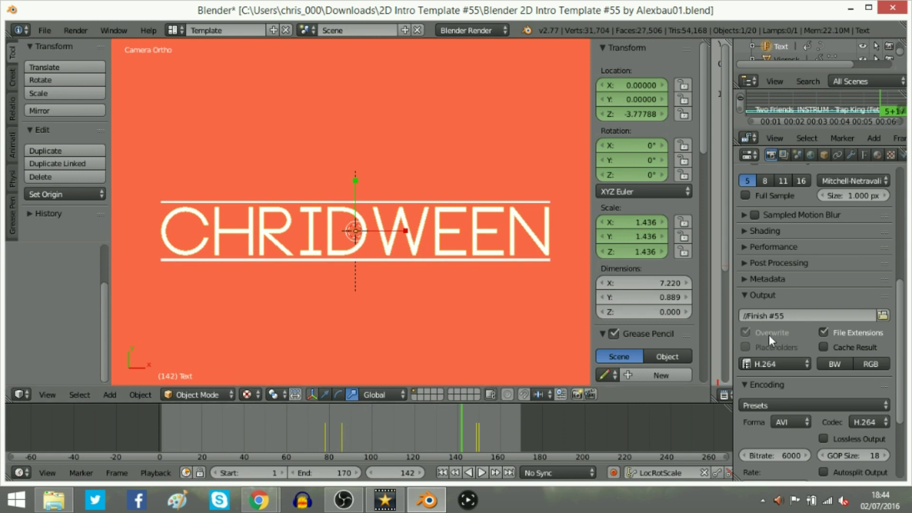
- Try a frame rate of 60 fps and play the intro from frame 0 to judge its speed
{"action": "scroll", "coordinate": [822, 245], "scroll_direction": "up", "scroll_amount": 7}
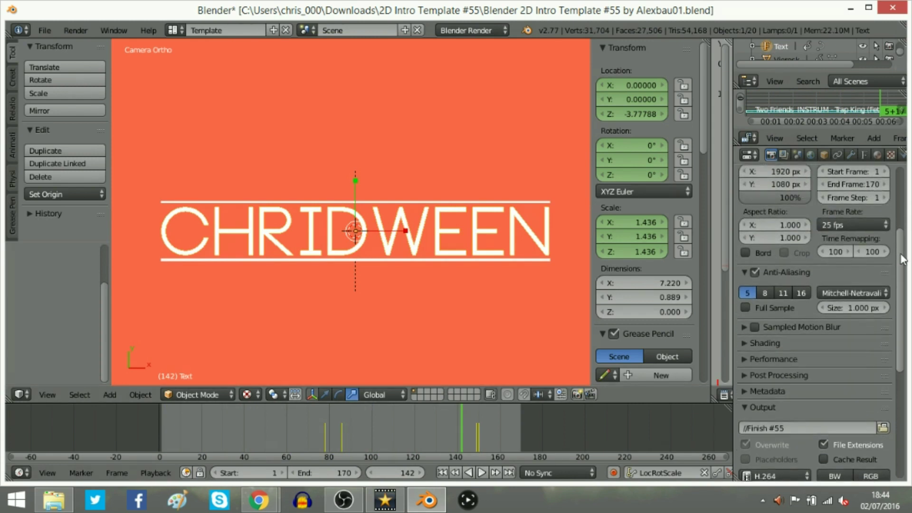
{"action": "left_click", "coordinate": [822, 242]}
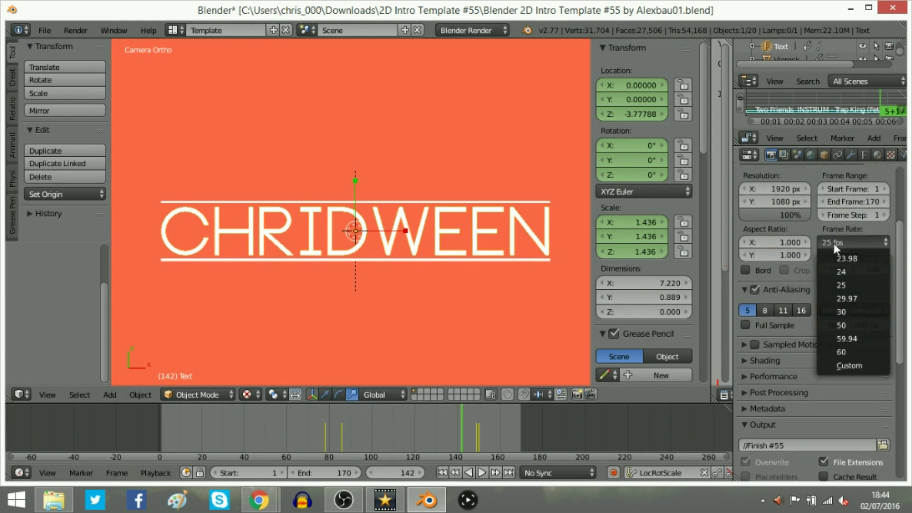
{"action": "left_click", "coordinate": [847, 351]}
{"action": "key", "text": "shift+Left"}
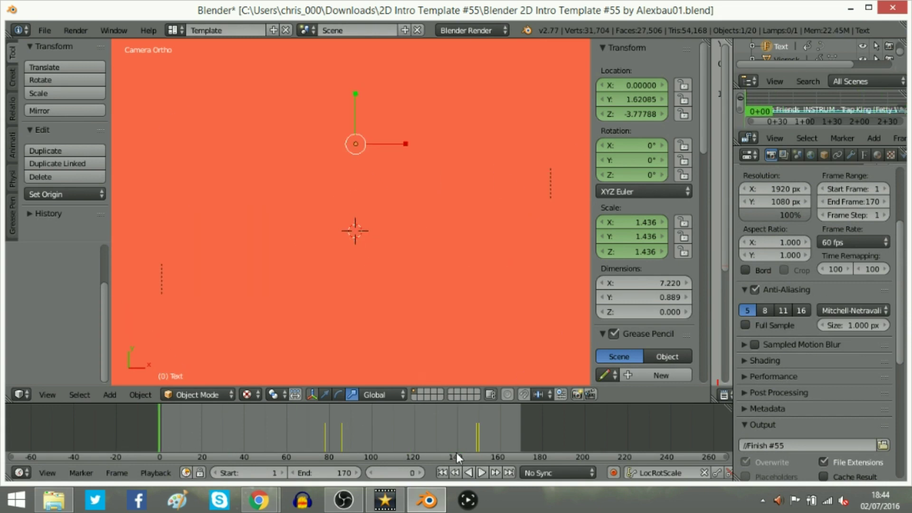
{"action": "left_click", "coordinate": [482, 473]}
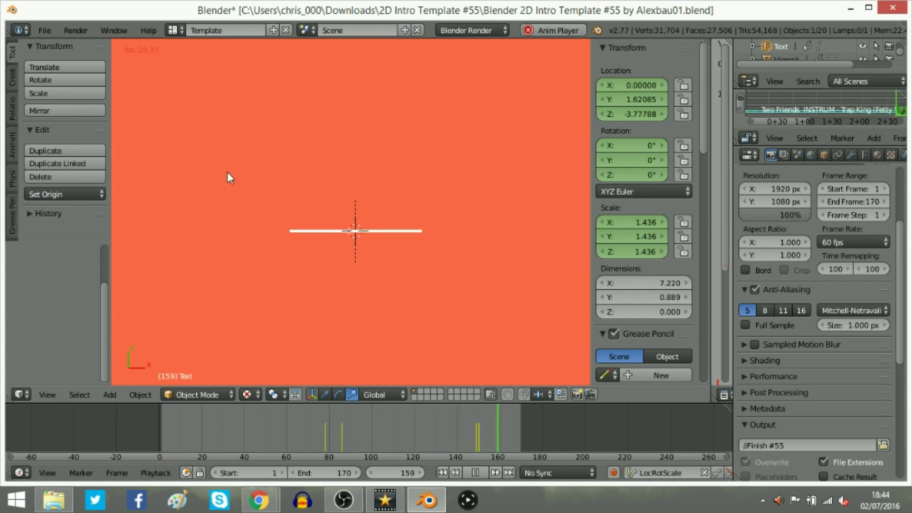
{"action": "left_click", "coordinate": [474, 473]}
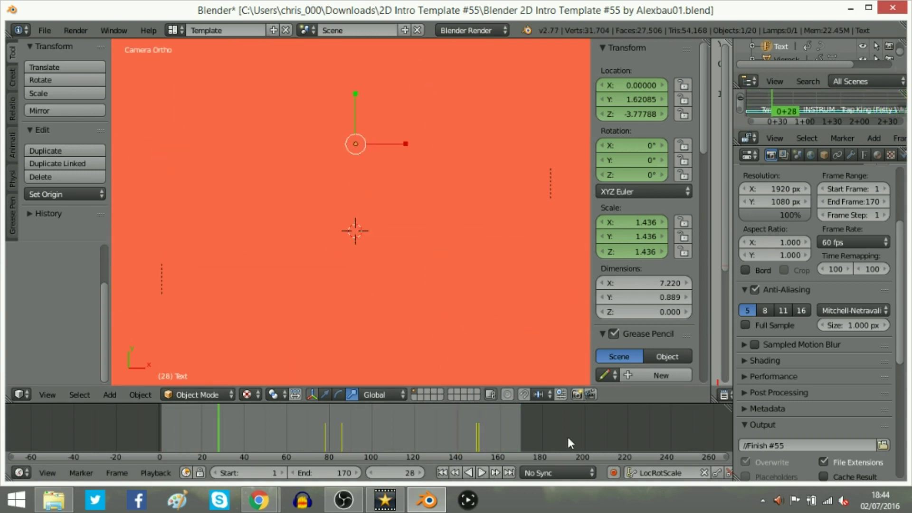
- Set the frame rate back to 25 fps, replay the intro from frame 0 and rewind it to frame 0
{"action": "left_click", "coordinate": [845, 242]}
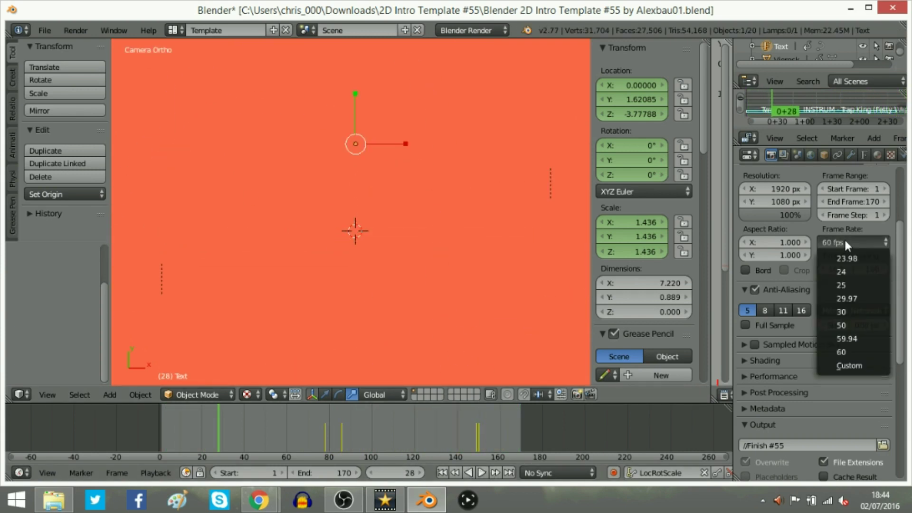
{"action": "left_click", "coordinate": [848, 286]}
{"action": "left_click_drag", "start_coordinate": [259, 429], "coordinate": [152, 433]}
{"action": "left_click", "coordinate": [482, 473]}
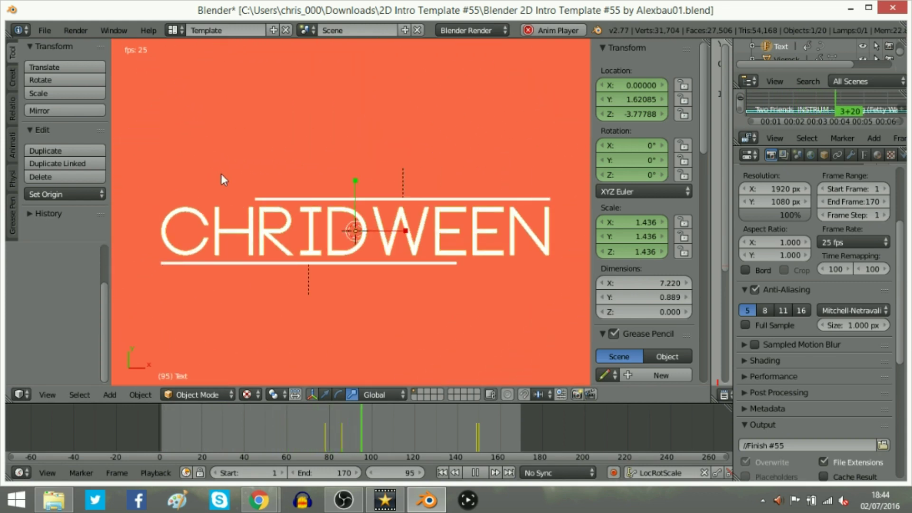
{"action": "left_click", "coordinate": [475, 473]}
{"action": "left_click", "coordinate": [207, 430]}
{"action": "key", "text": "Escape"}
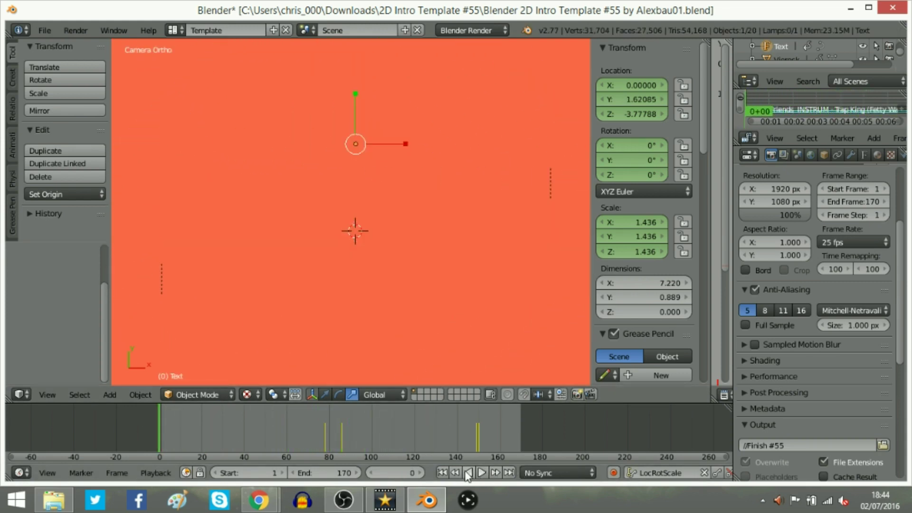
{"action": "left_click", "coordinate": [470, 473]}
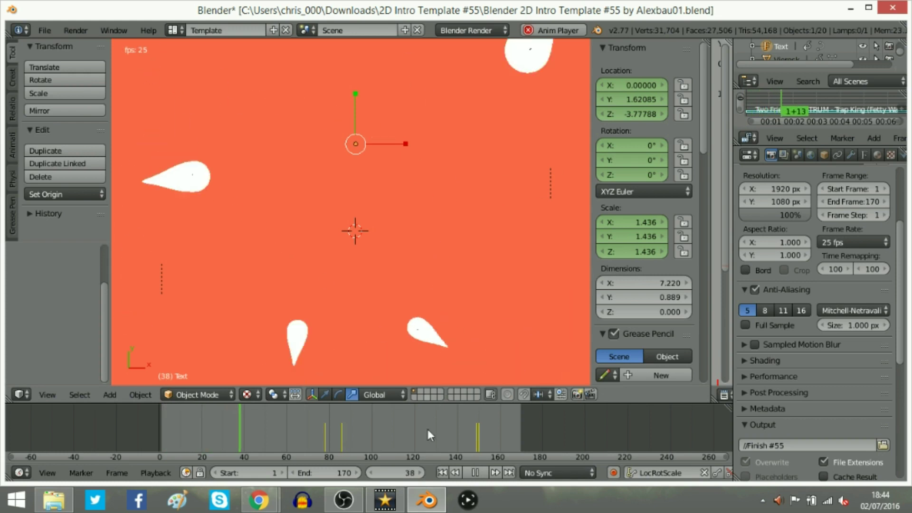
{"action": "key", "text": "Escape"}
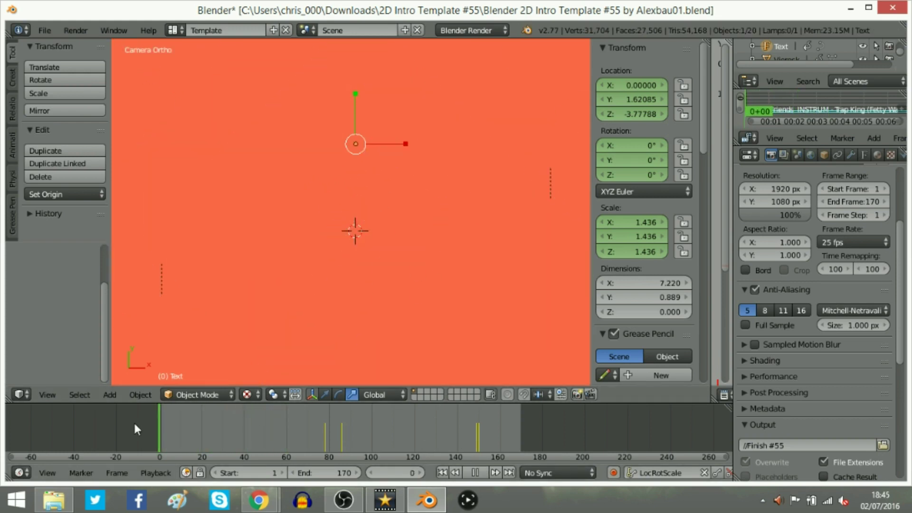
{"action": "scroll", "coordinate": [832, 266], "scroll_direction": "up", "scroll_amount": 5}
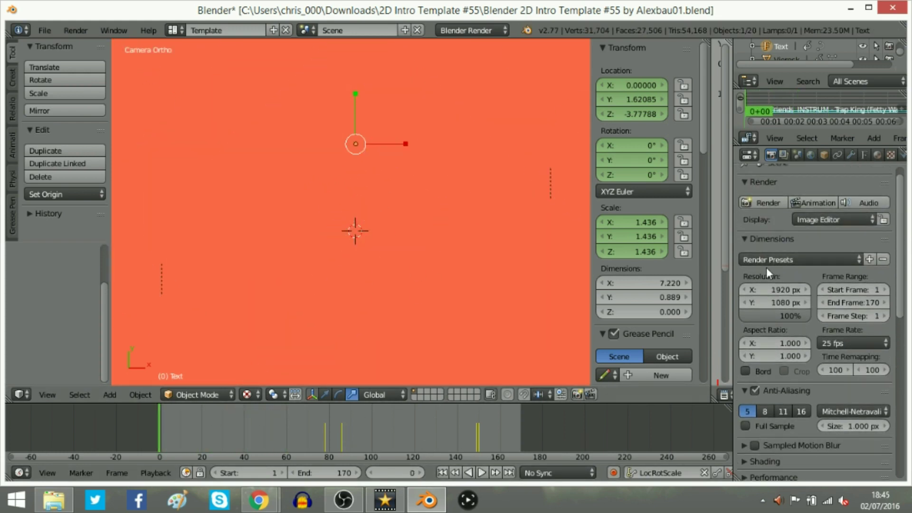
{"action": "left_click", "coordinate": [759, 259]}
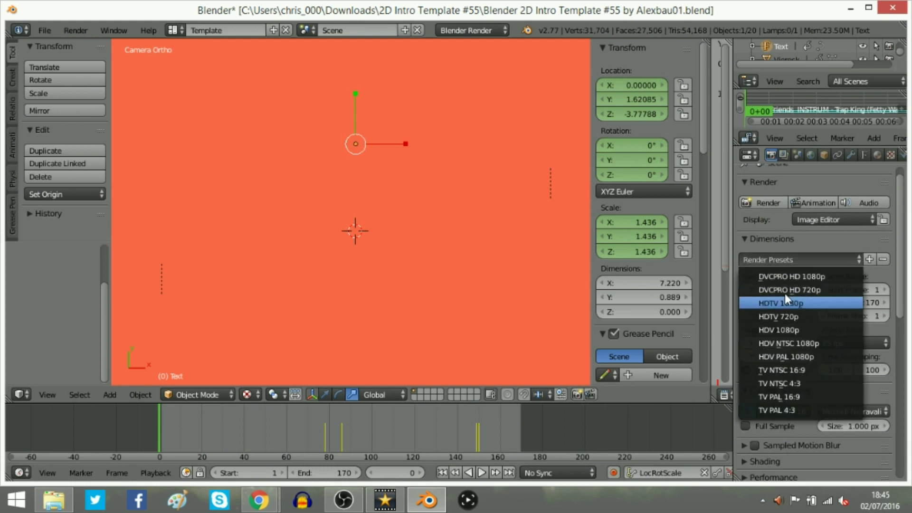
{"action": "left_click", "coordinate": [858, 275]}
{"action": "left_click", "coordinate": [833, 240]}
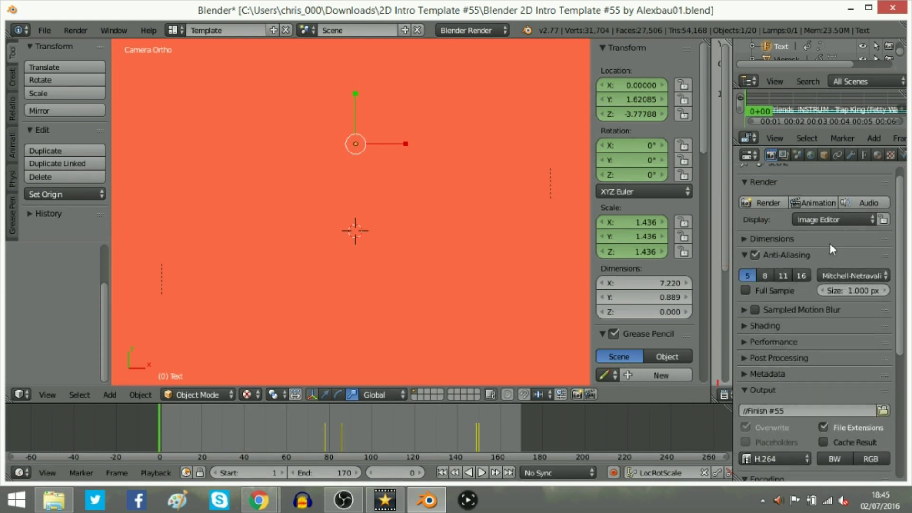
{"action": "left_click", "coordinate": [751, 238]}
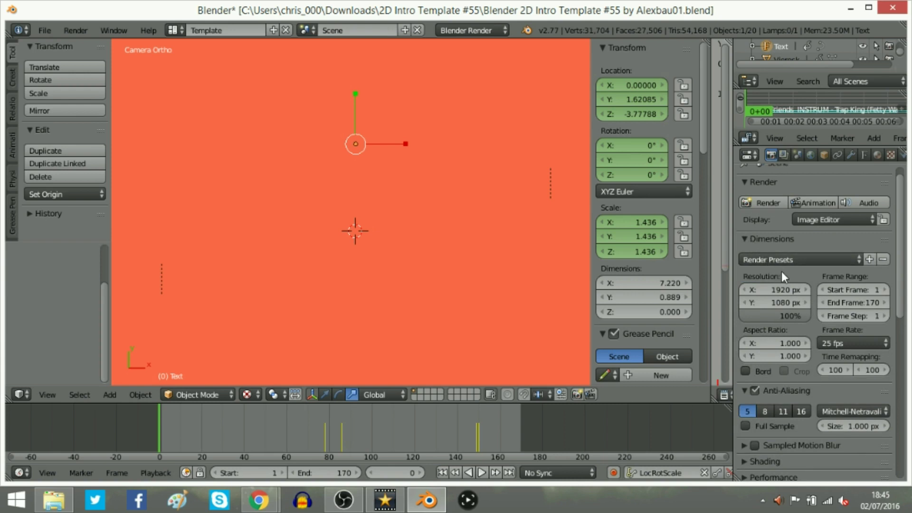
- Set the output file format to AVI Raw and render the full animation
{"action": "left_click_drag", "start_coordinate": [899, 297], "coordinate": [862, 411]}
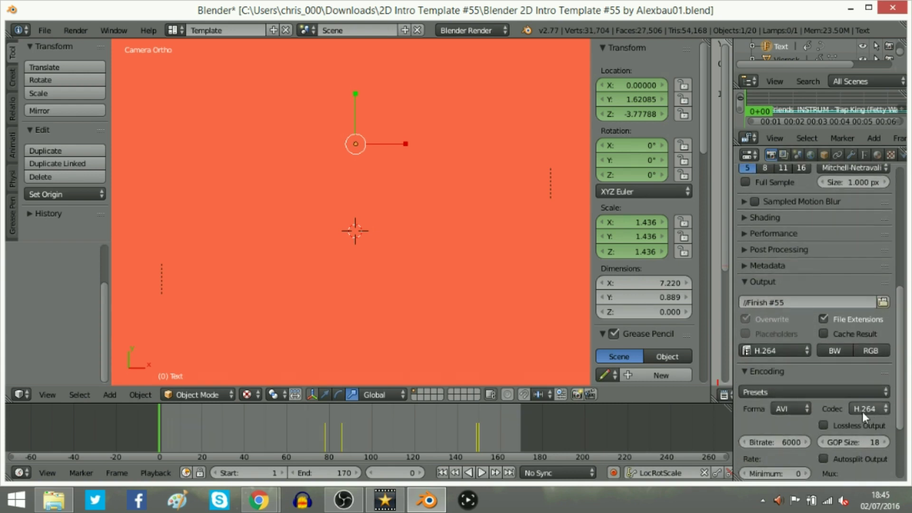
{"action": "left_click", "coordinate": [780, 349]}
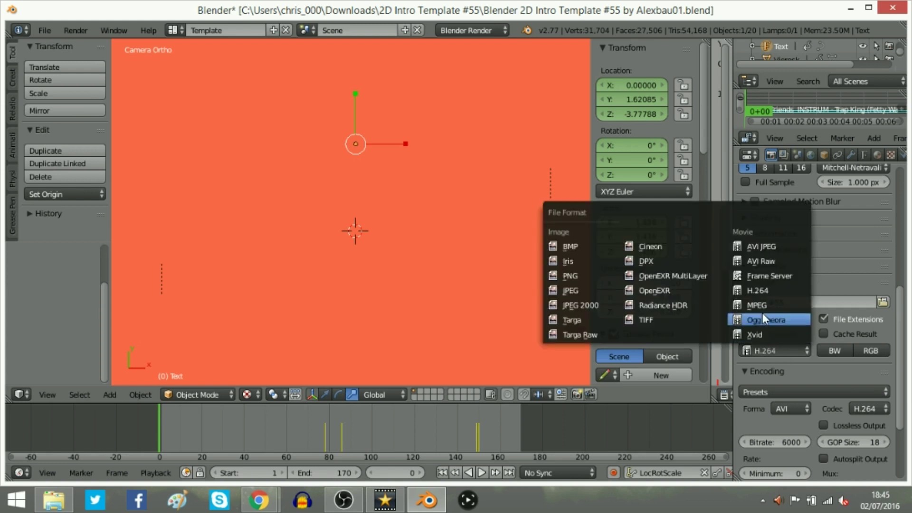
{"action": "left_click", "coordinate": [760, 262]}
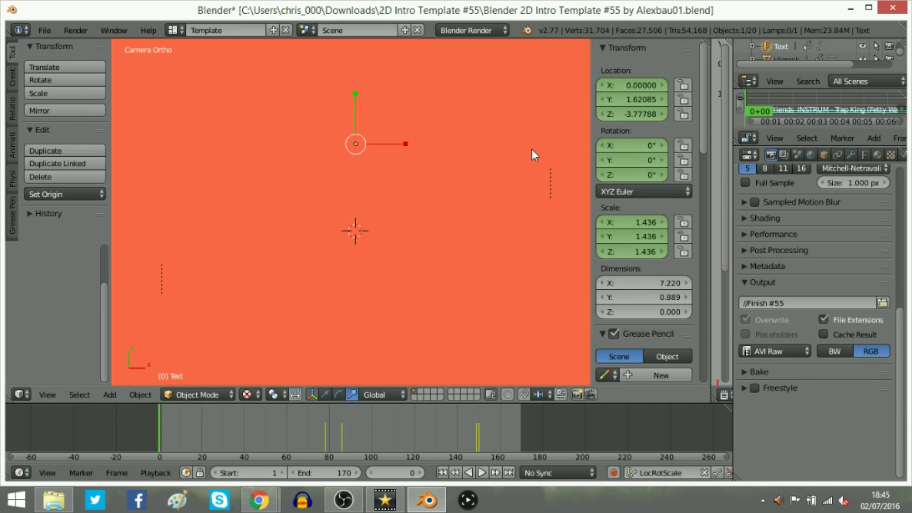
{"action": "key", "text": "ctrl+F12"}
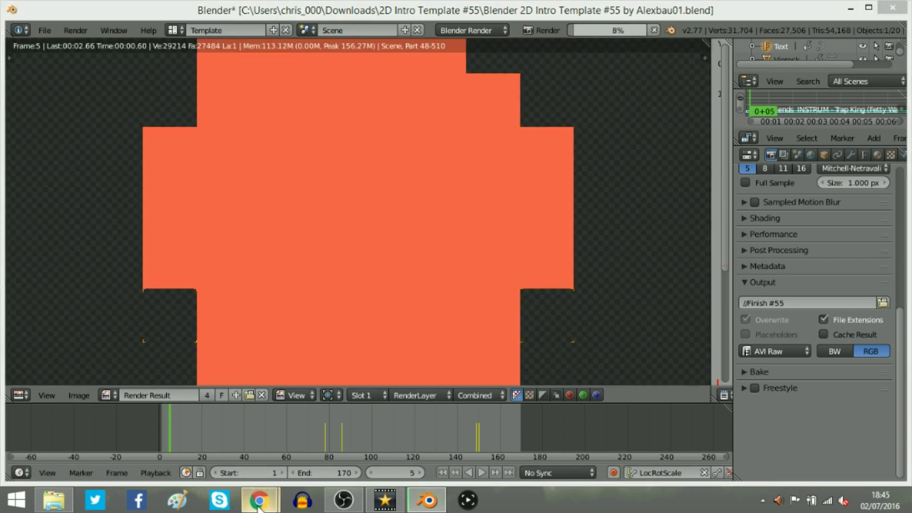
- Switch to Chrome and view the YouTube page of the "TOP 30 Blender 2D Intro Template" video while the render runs
{"action": "mouse_move", "coordinate": [259, 499]}
{"action": "left_click", "coordinate": [312, 445]}
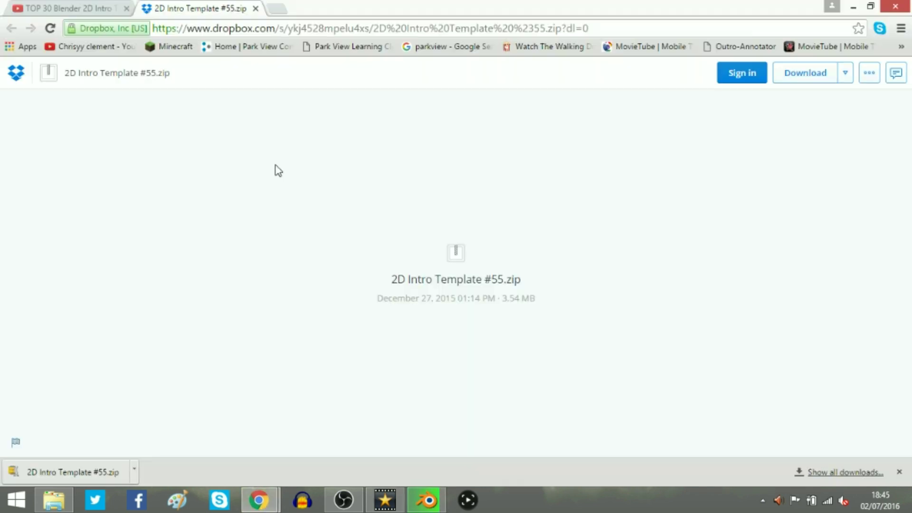
{"action": "left_click", "coordinate": [89, 10]}
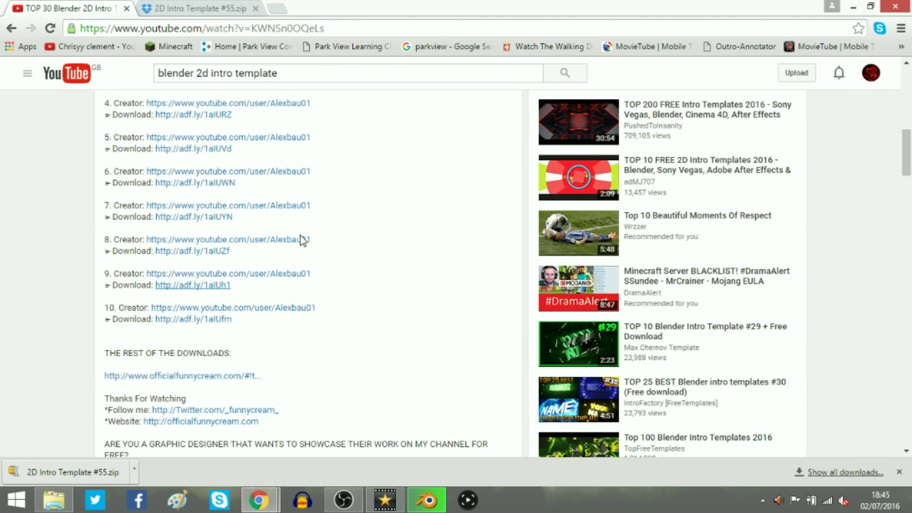
{"action": "scroll", "coordinate": [302, 240], "scroll_direction": "up", "scroll_amount": 10}
{"action": "scroll", "coordinate": [375, 398], "scroll_direction": "down", "scroll_amount": 2}
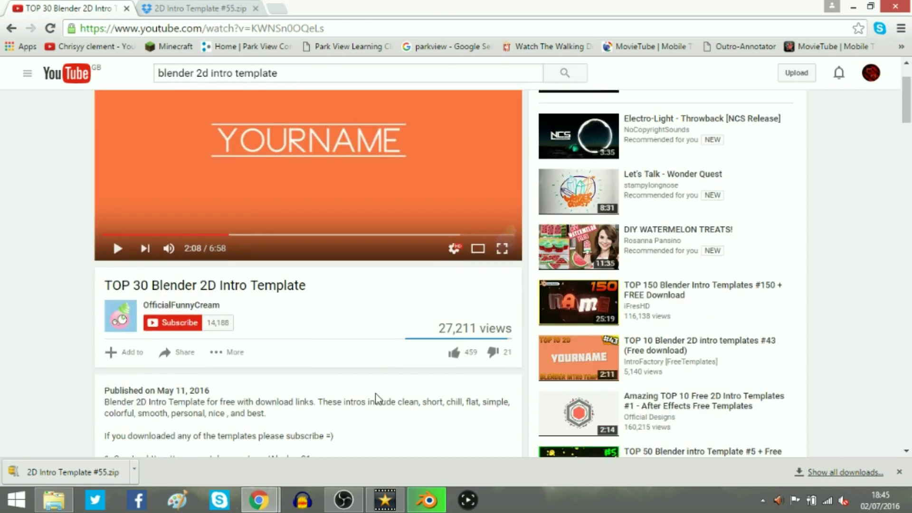
{"action": "key", "text": "ctrl+Tab"}
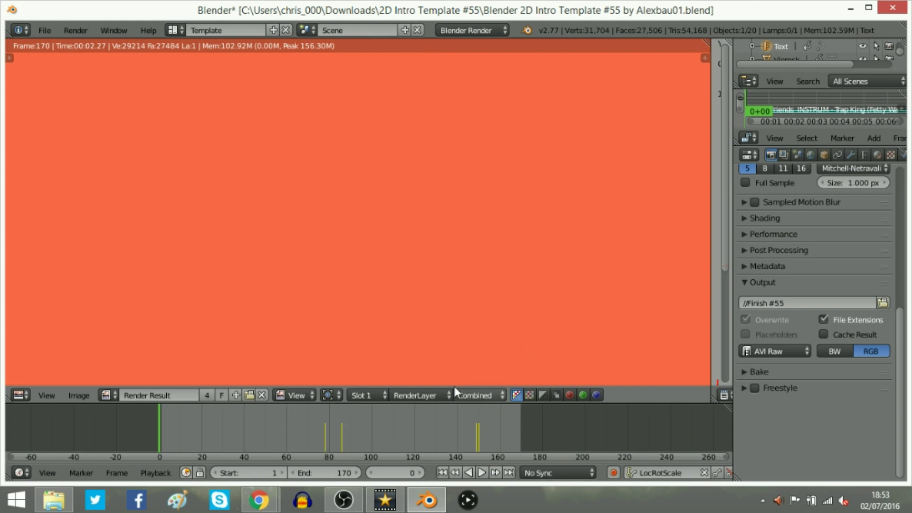
- Quit Blender without saving the changes and minimize the open browser and folder windows to reach the desktop
{"action": "left_click", "coordinate": [893, 7]}
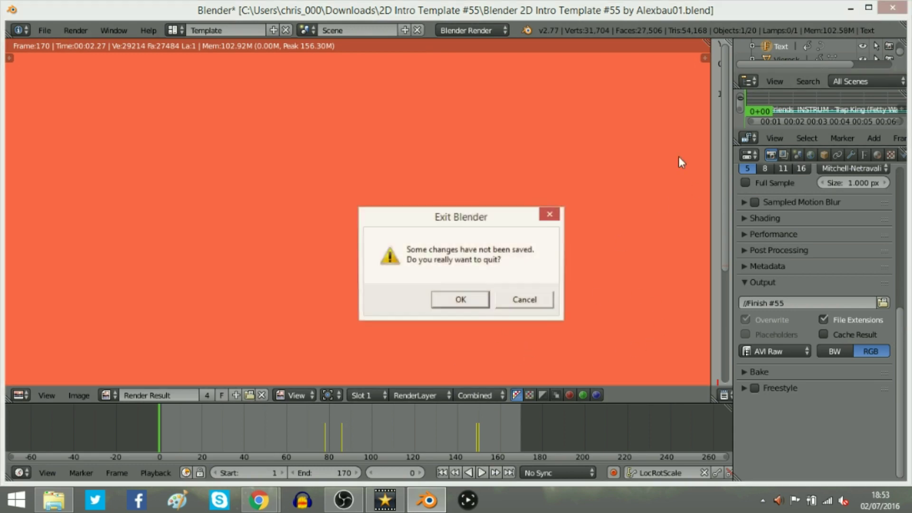
{"action": "left_click", "coordinate": [460, 300]}
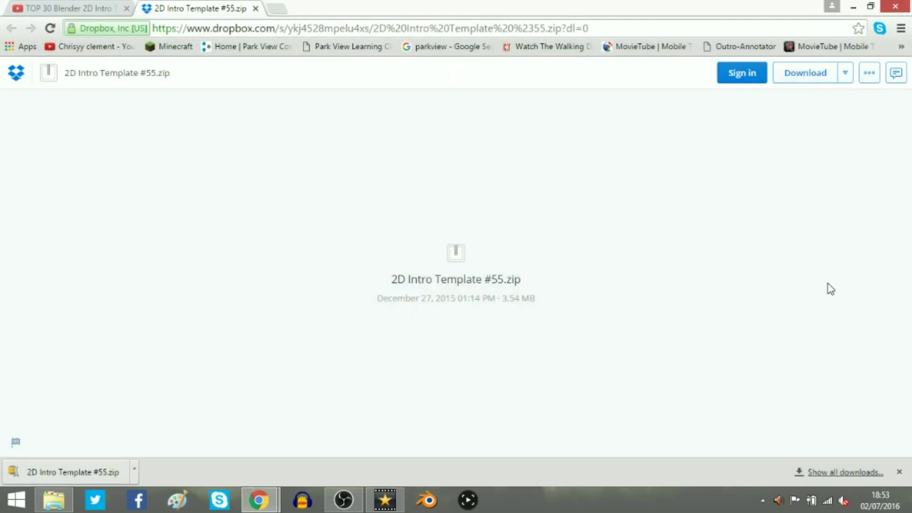
{"action": "left_click", "coordinate": [853, 7]}
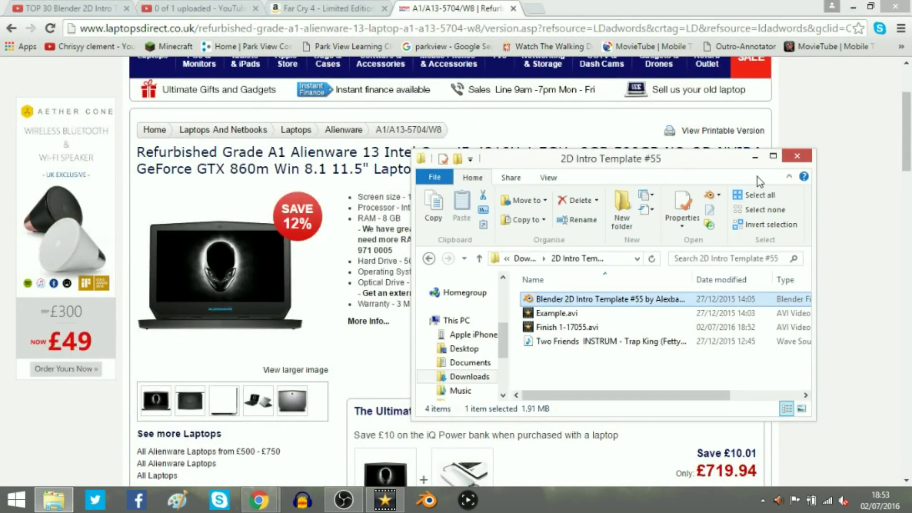
{"action": "left_click", "coordinate": [755, 158]}
{"action": "left_click", "coordinate": [853, 7]}
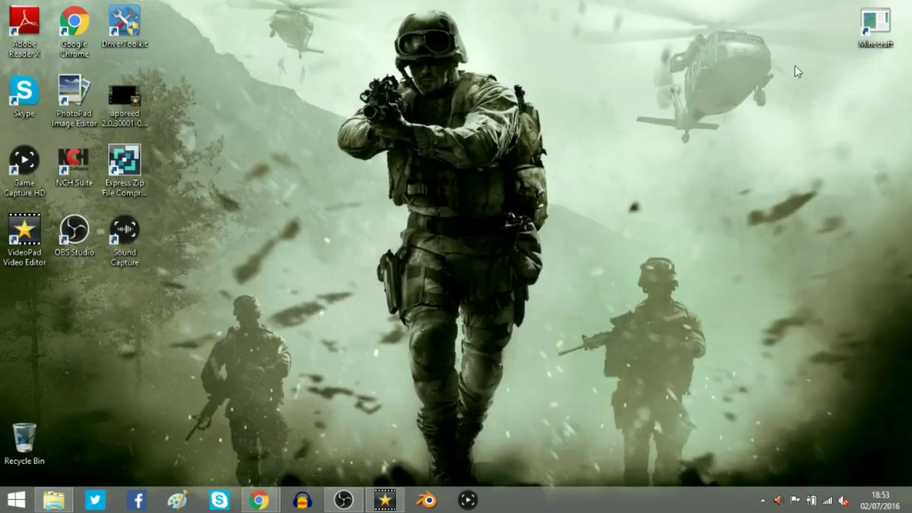
- Switch to VideoPad, add Finish 1-17055.avi from the 2D Intro Template #55 folder in Downloads and play the clip
{"action": "left_click", "coordinate": [385, 500]}
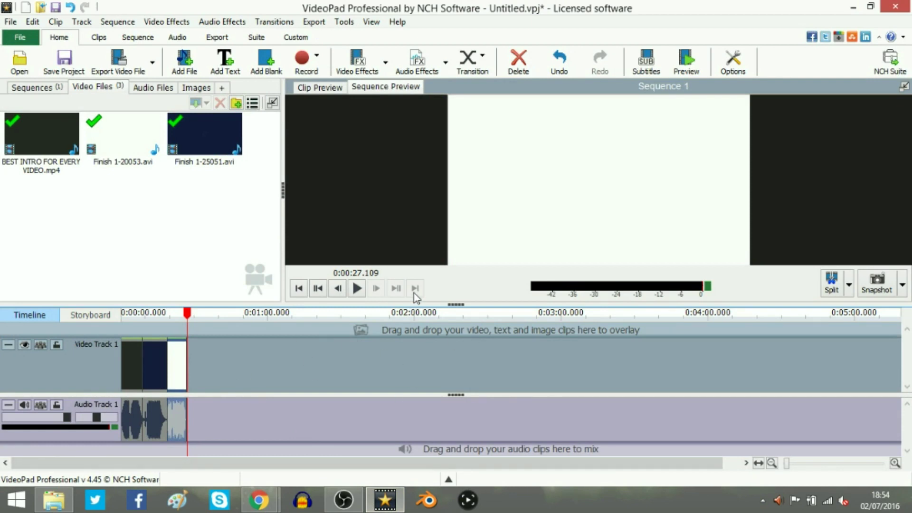
{"action": "left_click", "coordinate": [184, 59]}
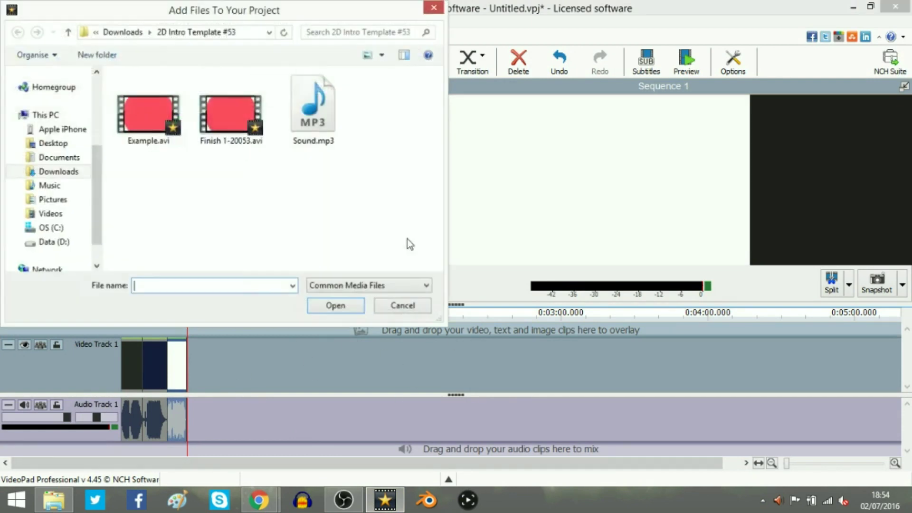
{"action": "left_click", "coordinate": [71, 174]}
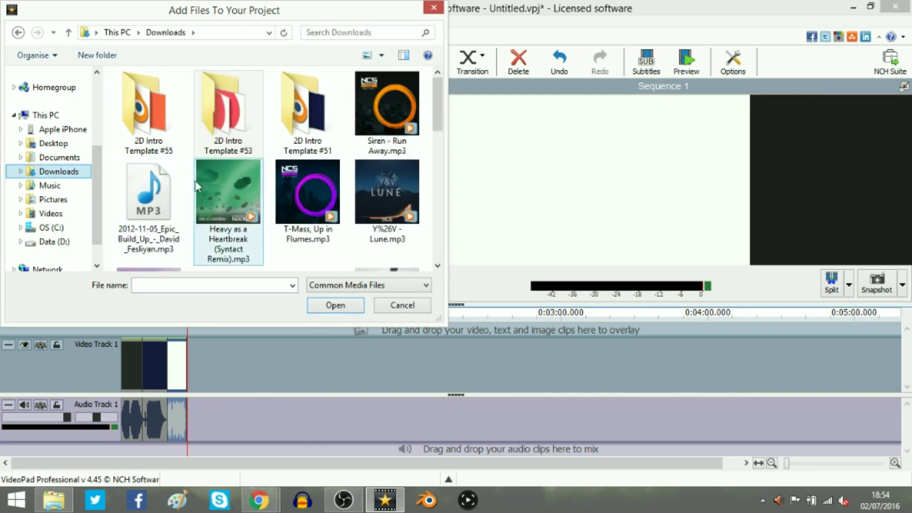
{"action": "double_click", "coordinate": [157, 139]}
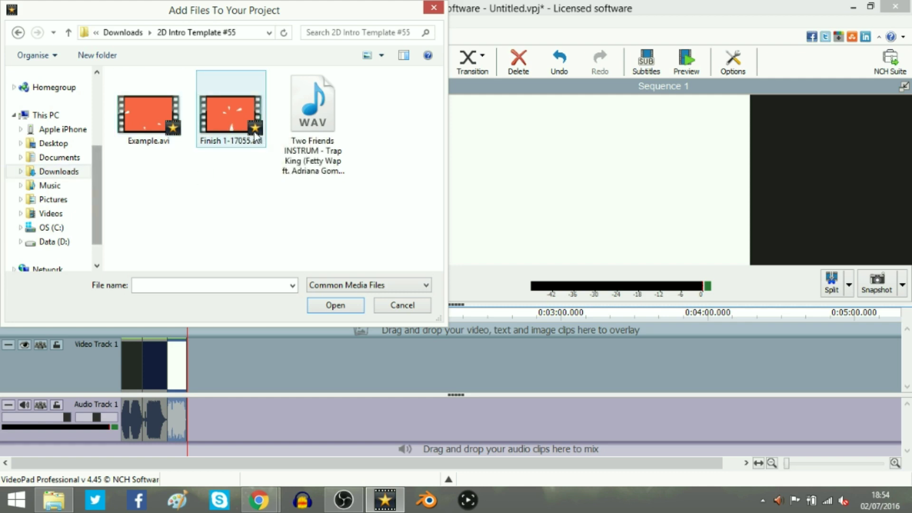
{"action": "double_click", "coordinate": [255, 138]}
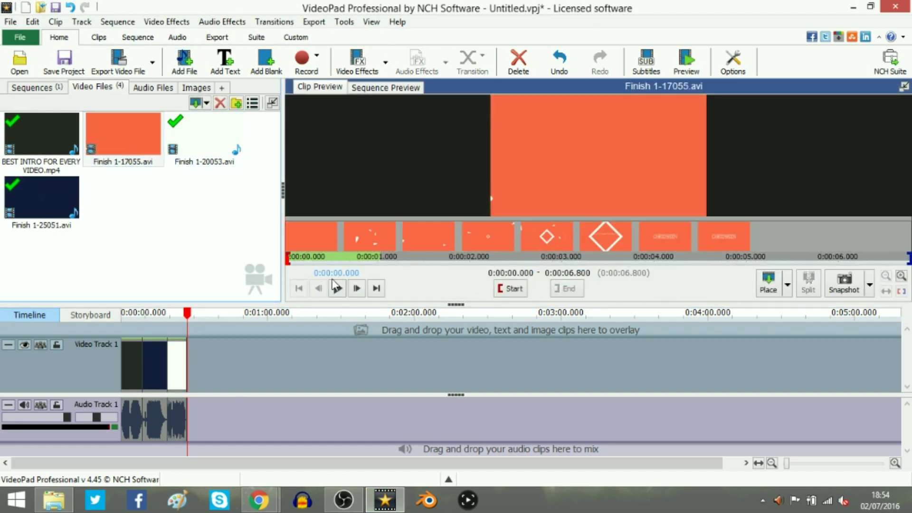
{"action": "left_click", "coordinate": [337, 287]}
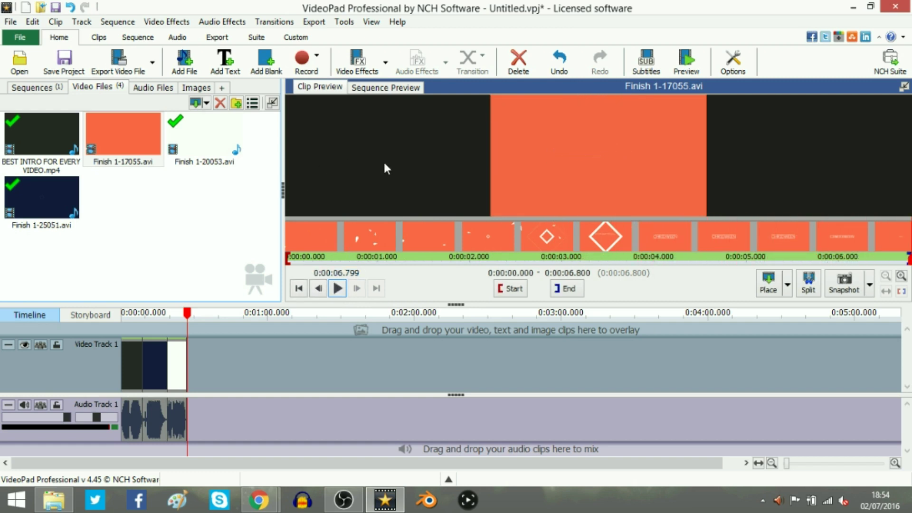
{"action": "left_click_drag", "start_coordinate": [123, 140], "coordinate": [114, 192]}
- Try to rename Finish 1-17055.avi as "best intro ever" in File Explorer, then return to VideoPad
{"action": "left_click", "coordinate": [54, 500]}
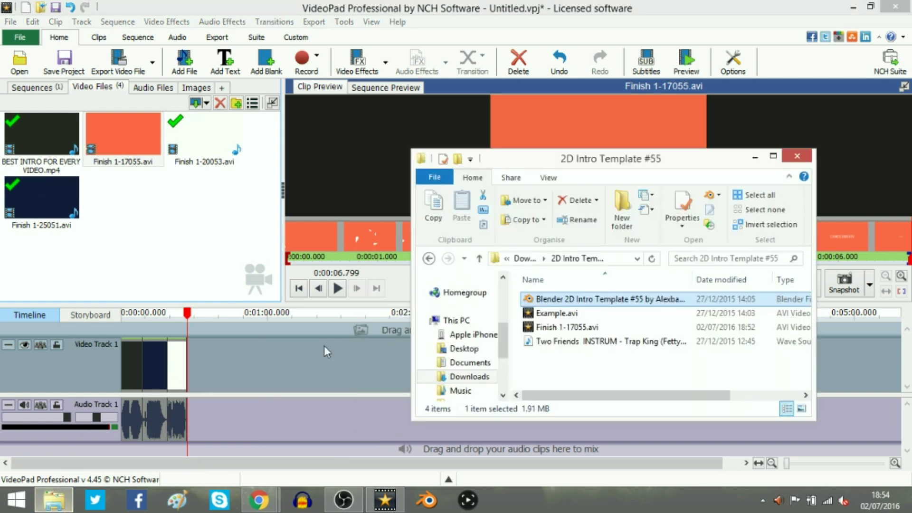
{"action": "left_click", "coordinate": [773, 155]}
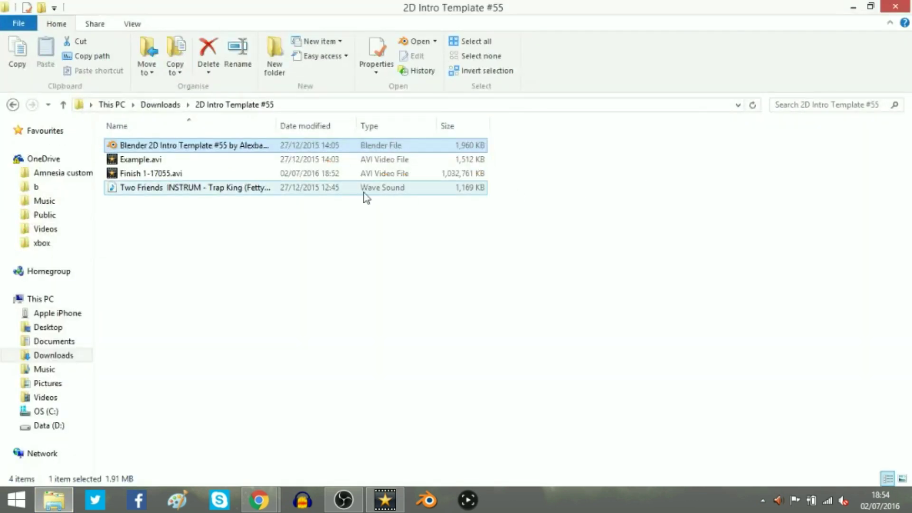
{"action": "right_click", "coordinate": [148, 176]}
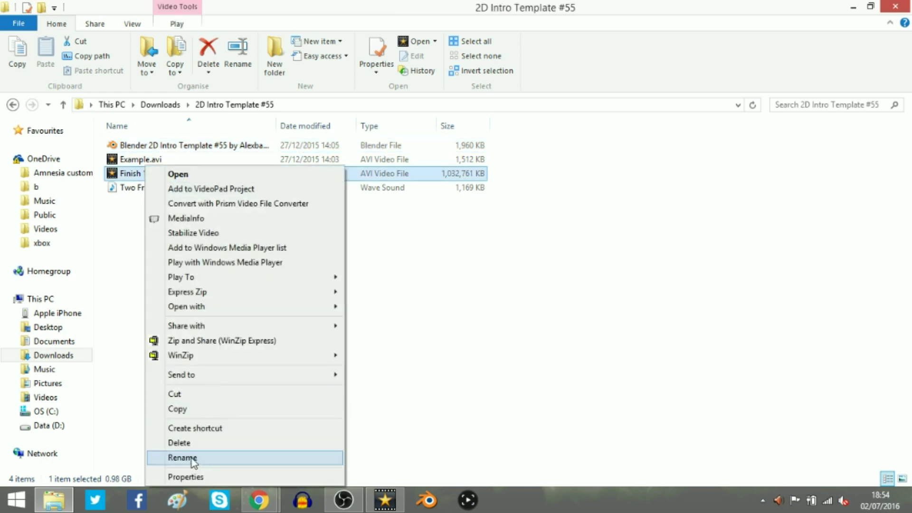
{"action": "left_click", "coordinate": [182, 457]}
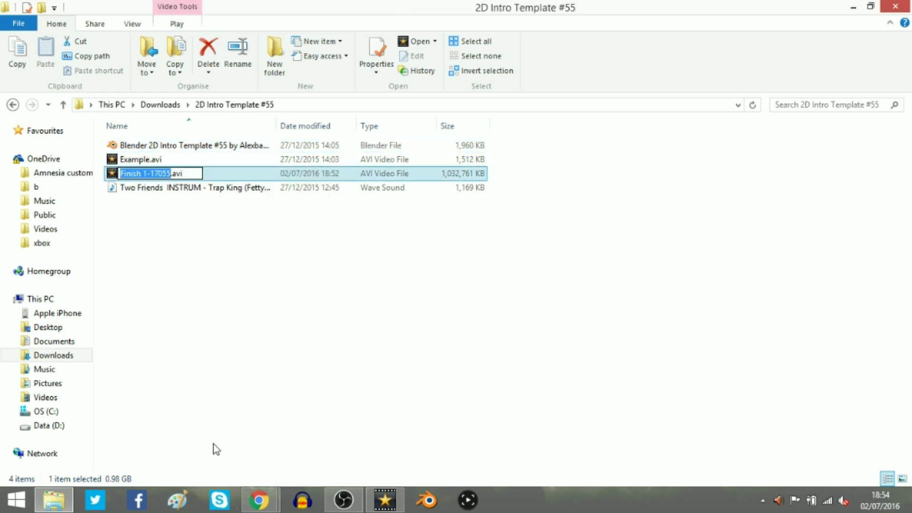
{"action": "type", "text": "best"}
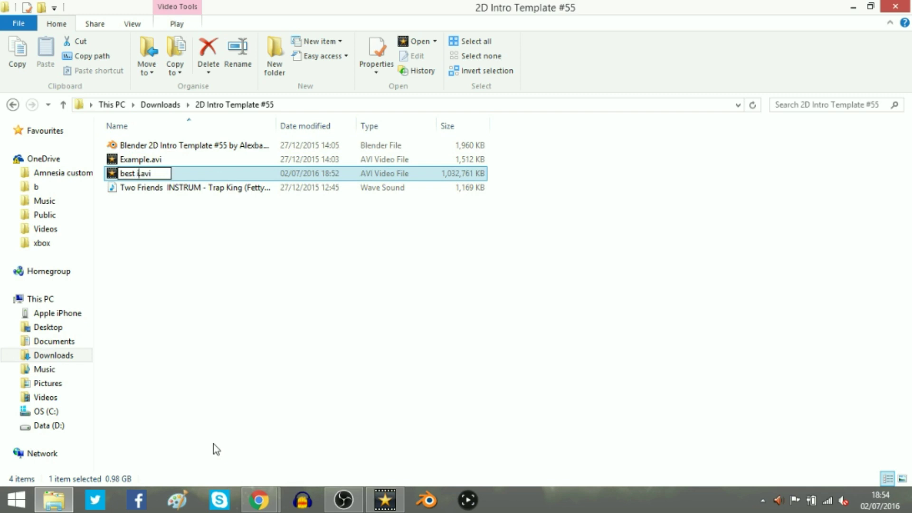
{"action": "type", "text": " into"}
{"action": "key", "text": "BackSpace"}
{"action": "key", "text": "BackSpace"}
{"action": "type", "text": "ro every"}
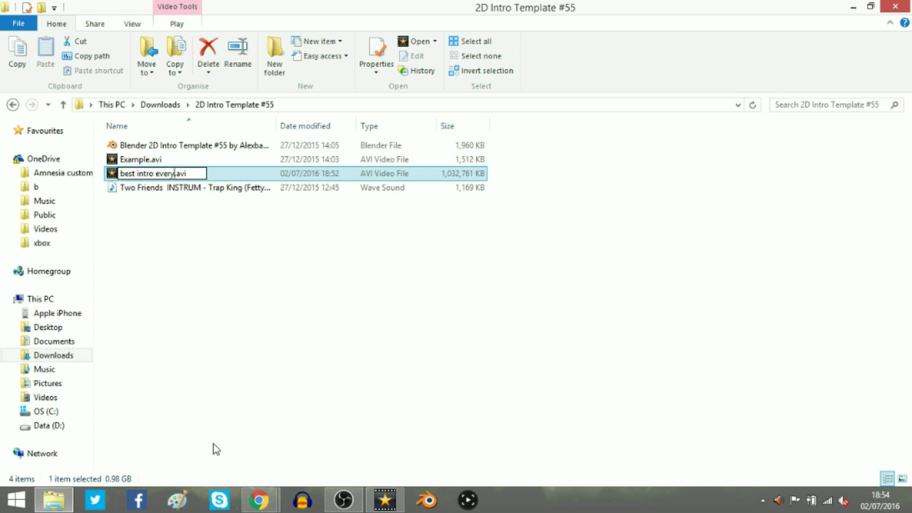
{"action": "key", "text": "BackSpace"}
{"action": "key", "text": "Return"}
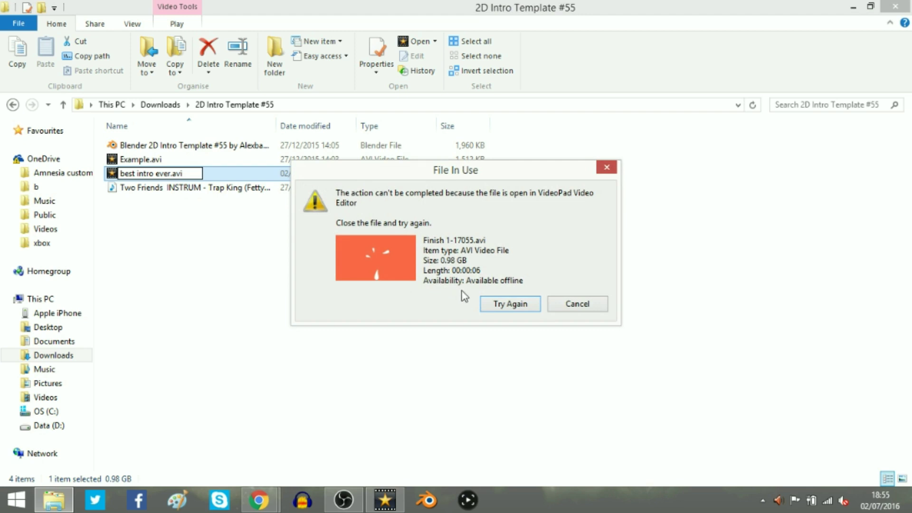
{"action": "left_click", "coordinate": [606, 168]}
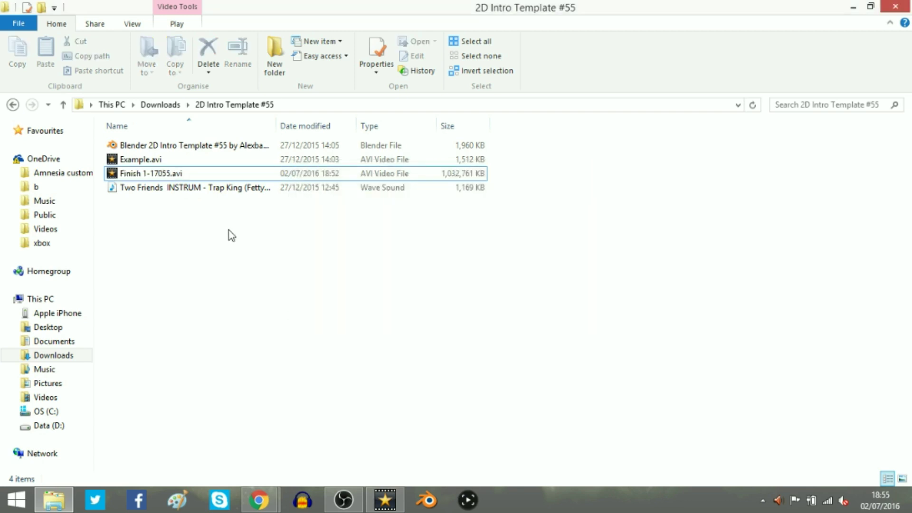
{"action": "left_click", "coordinate": [394, 500]}
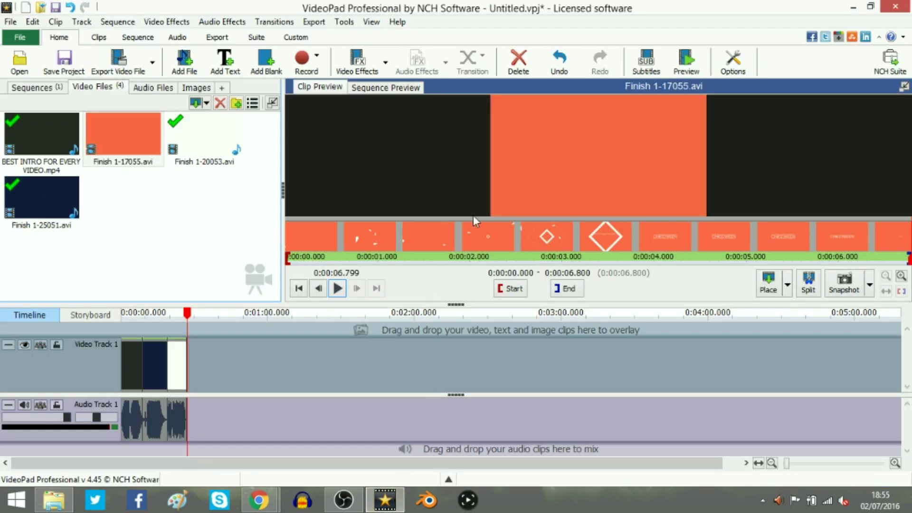